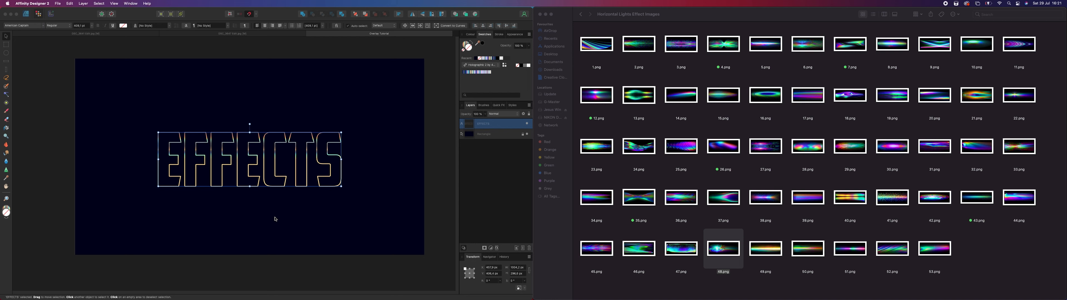
Place 4.png from the horizontal lights images over the EFFECTS text, set its blend mode to Screen and reposition it.
{"action": "left_click", "coordinate": [276, 170]}
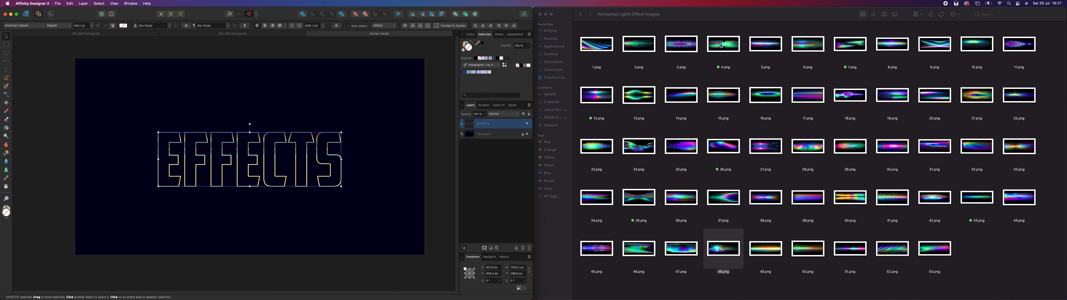
{"action": "left_click_drag", "start_coordinate": [723, 45], "coordinate": [254, 165]}
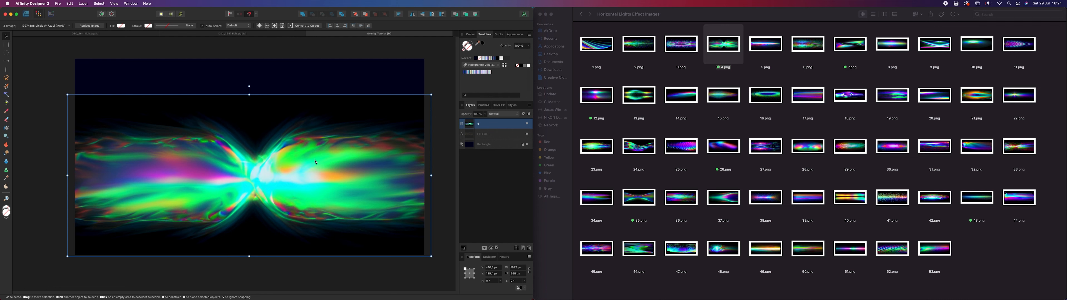
{"action": "left_click", "coordinate": [506, 115]}
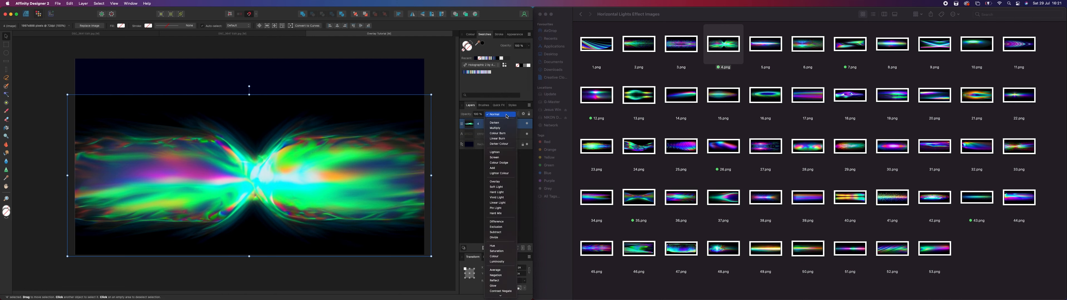
{"action": "left_click", "coordinate": [497, 158]}
{"action": "mouse_move", "coordinate": [348, 202]}
{"action": "left_mouse_down"}
{"action": "mouse_move", "coordinate": [338, 51]}
{"action": "mouse_move", "coordinate": [343, 210]}
{"action": "left_mouse_up"}
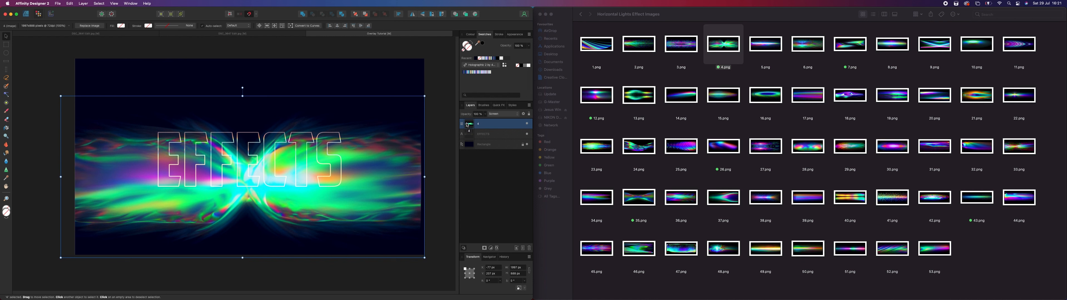
Clip the 4.png layer inside the EFFECTS text, then scale it down and centre its bright area over the lettering.
{"action": "left_click_drag", "start_coordinate": [465, 125], "coordinate": [465, 136]}
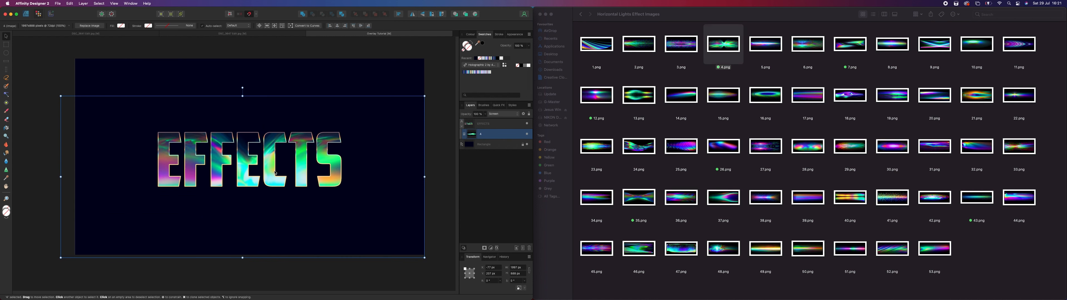
{"action": "left_click_drag", "start_coordinate": [274, 177], "coordinate": [264, 167]}
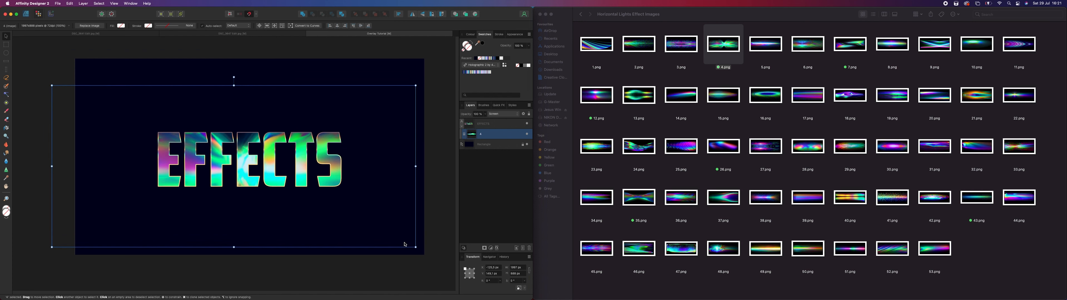
{"action": "left_click_drag", "start_coordinate": [415, 247], "coordinate": [345, 189]}
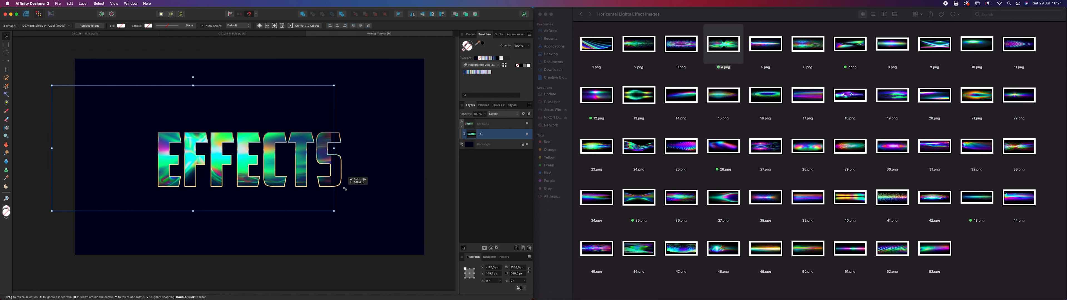
{"action": "left_click_drag", "start_coordinate": [269, 167], "coordinate": [311, 170]}
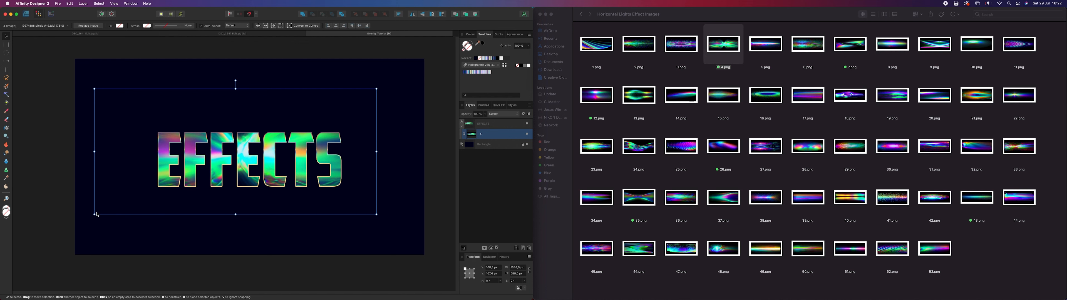
Shrink the clipped 4.png image further until it is about as wide as the EFFECTS lettering.
{"action": "left_click_drag", "start_coordinate": [97, 214], "coordinate": [158, 204]}
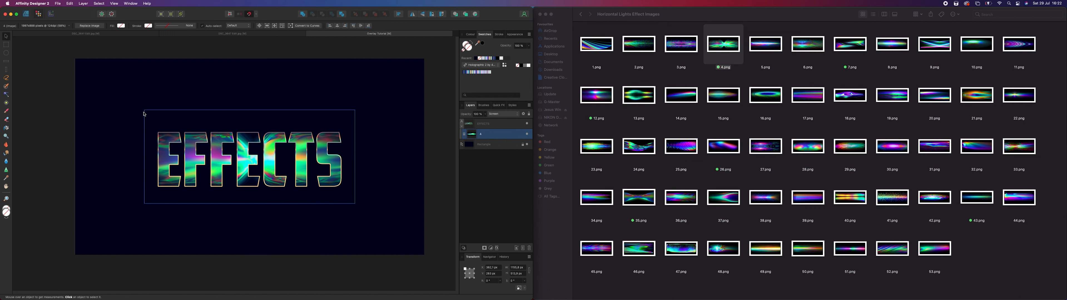
{"action": "left_click", "coordinate": [194, 159]}
{"action": "left_click", "coordinate": [417, 185]}
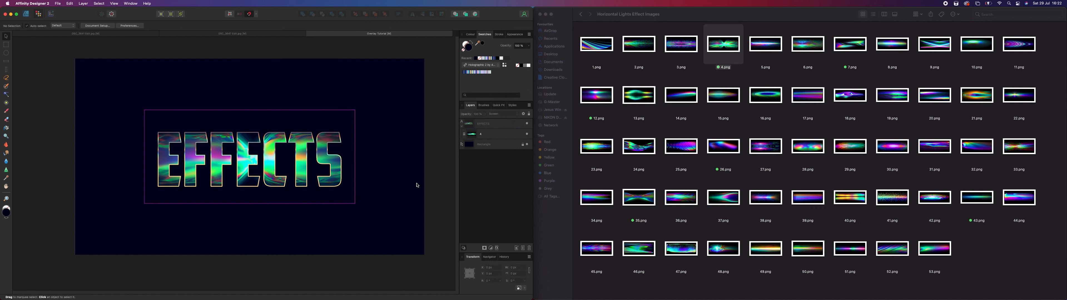
{"action": "left_click", "coordinate": [472, 136]}
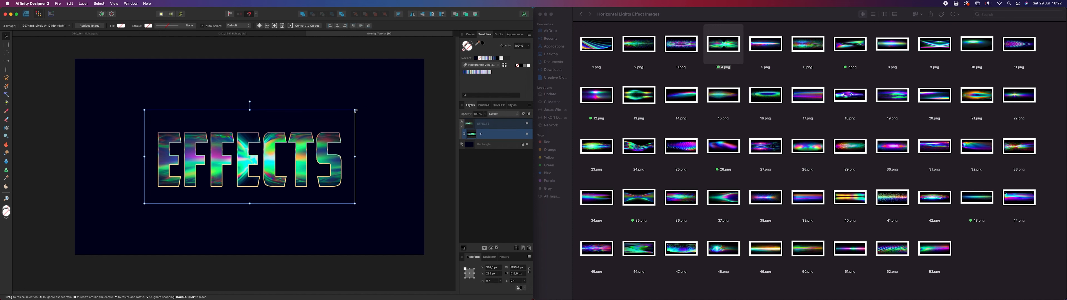
{"action": "left_click_drag", "start_coordinate": [355, 111], "coordinate": [348, 125]}
{"action": "left_click", "coordinate": [376, 138]}
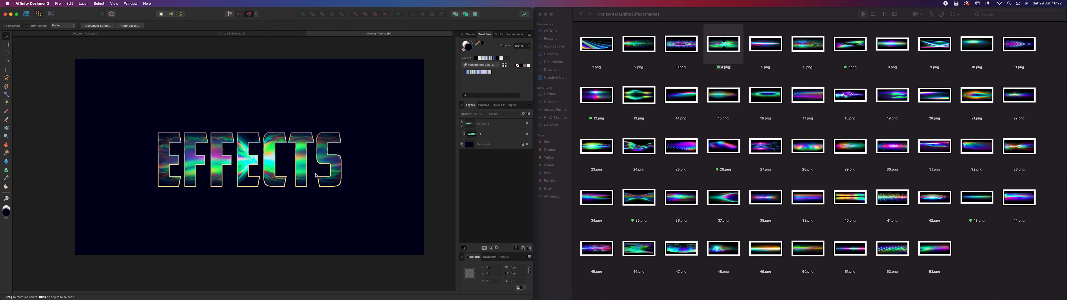
Place 12.png inside the EFFECTS text and move its layer beneath the clipped 4.png layer.
{"action": "left_click", "coordinate": [482, 135]}
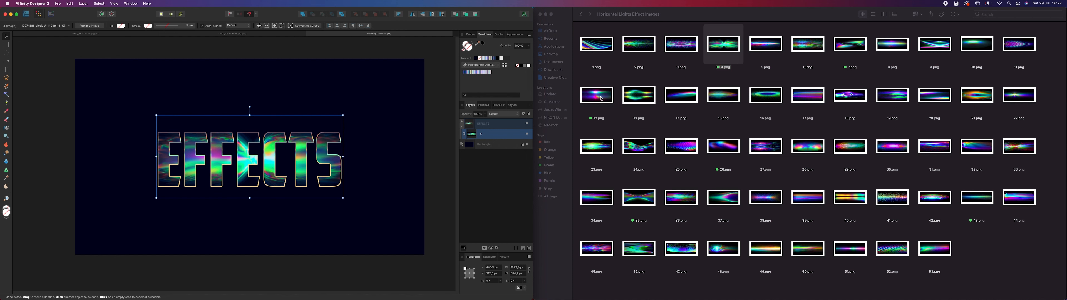
{"action": "left_click_drag", "start_coordinate": [601, 99], "coordinate": [261, 134]}
{"action": "left_click_drag", "start_coordinate": [251, 167], "coordinate": [254, 162]}
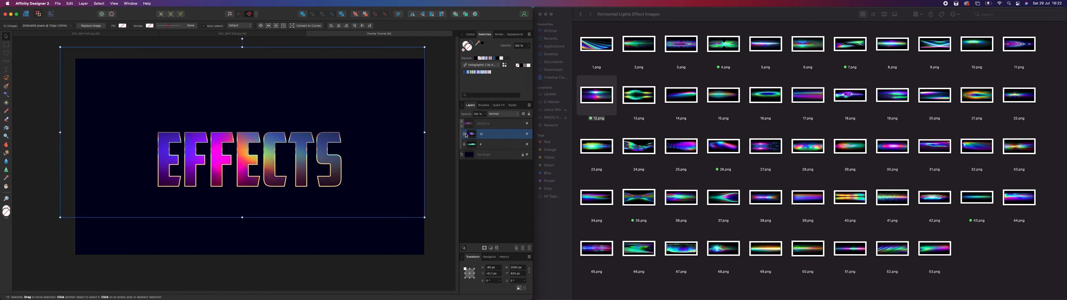
{"action": "left_click_drag", "start_coordinate": [466, 136], "coordinate": [465, 150]}
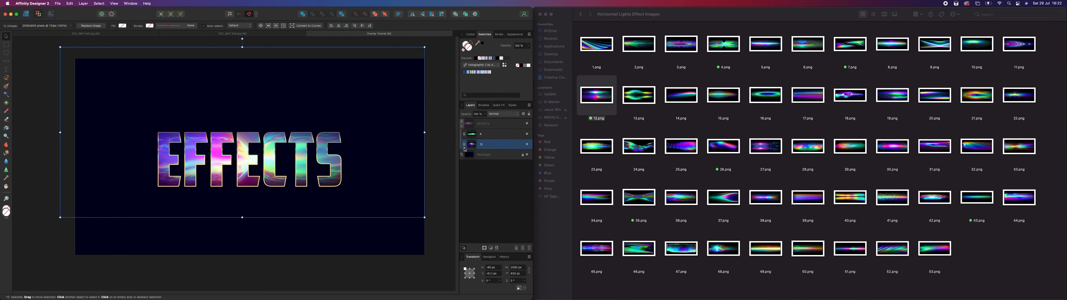
Move the clipped 4.png image down so its light effect fills only the lower part of the letters.
{"action": "left_click", "coordinate": [480, 134]}
{"action": "left_click_drag", "start_coordinate": [278, 168], "coordinate": [280, 199]}
{"action": "left_click", "coordinate": [251, 181]}
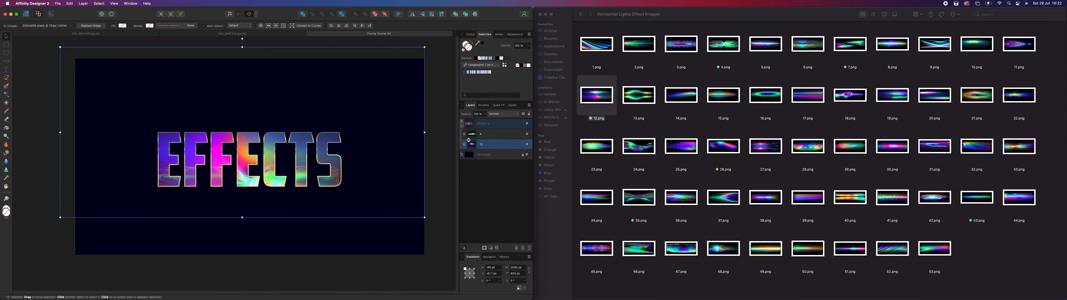
{"action": "left_click", "coordinate": [221, 198]}
{"action": "mouse_move", "coordinate": [232, 184]}
{"action": "left_mouse_down"}
{"action": "mouse_move", "coordinate": [232, 173]}
{"action": "mouse_move", "coordinate": [234, 186]}
{"action": "left_mouse_up"}
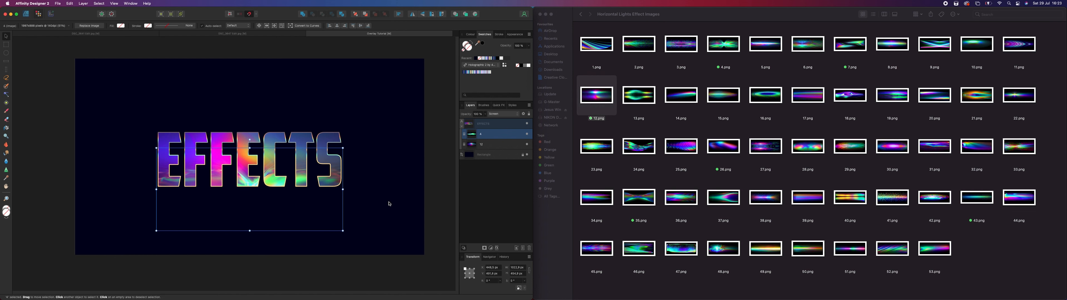
{"action": "left_click", "coordinate": [325, 184]}
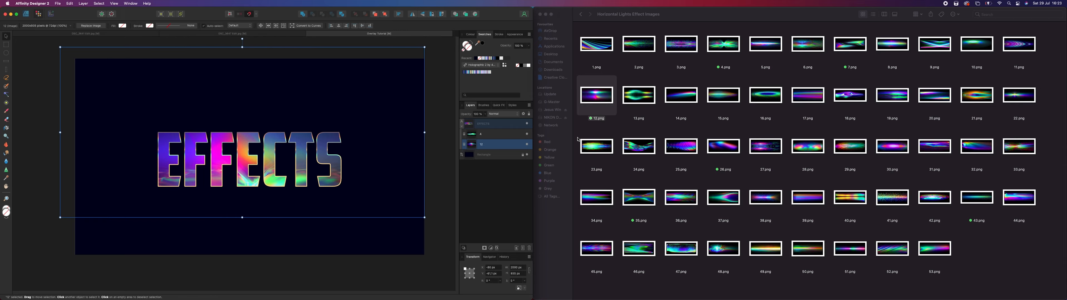
Switch to the Lens Flare Images folder, place 34.png in the design and move its layer above the EFFECTS text.
{"action": "key", "text": "ctrl+Up"}
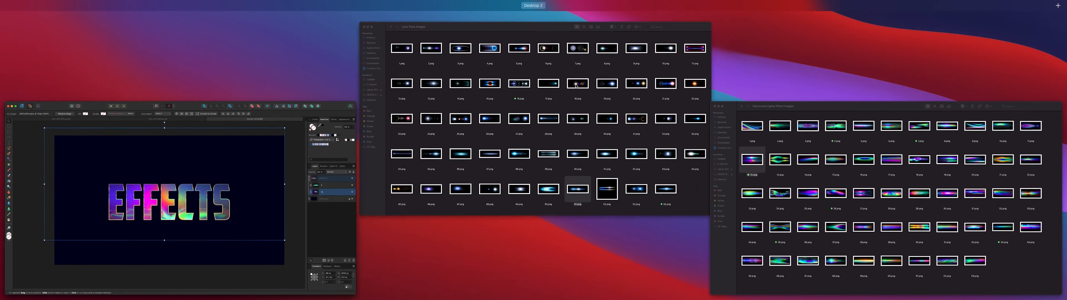
{"action": "left_click", "coordinate": [596, 213]}
{"action": "left_click", "coordinate": [600, 213]}
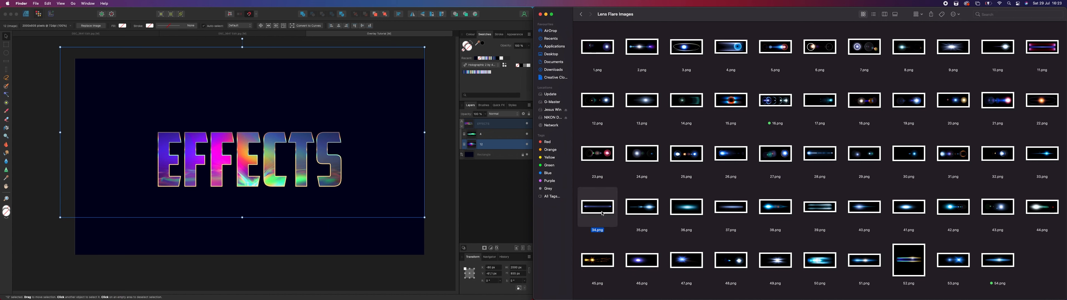
{"action": "left_click_drag", "start_coordinate": [602, 212], "coordinate": [262, 200]}
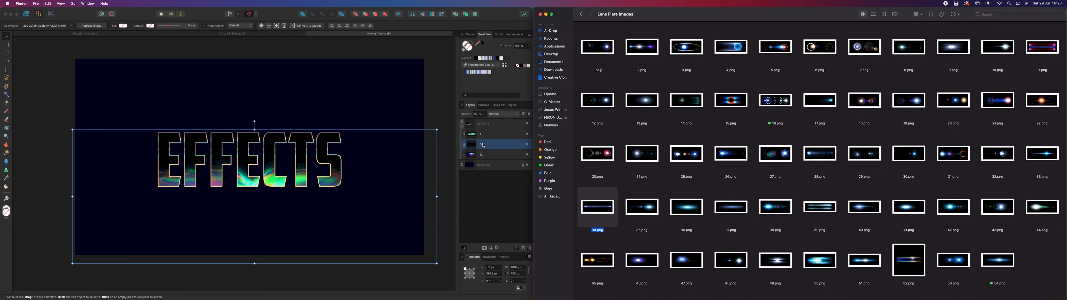
{"action": "left_click_drag", "start_coordinate": [484, 145], "coordinate": [476, 124]}
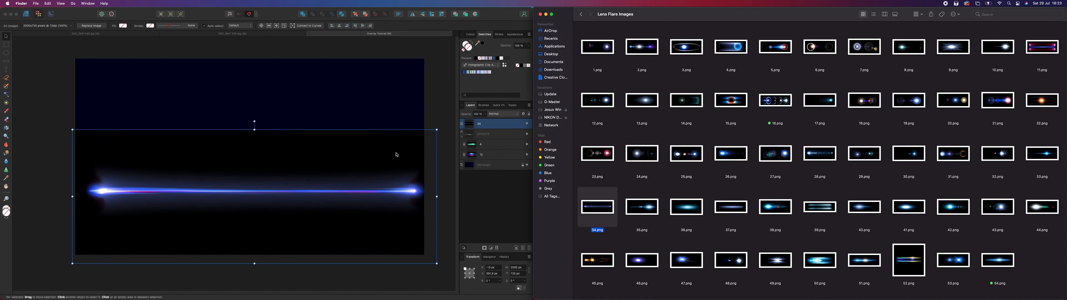
Move the 34.png flare across the middle of the text and set its blend mode to Screen.
{"action": "left_click_drag", "start_coordinate": [375, 200], "coordinate": [348, 156]}
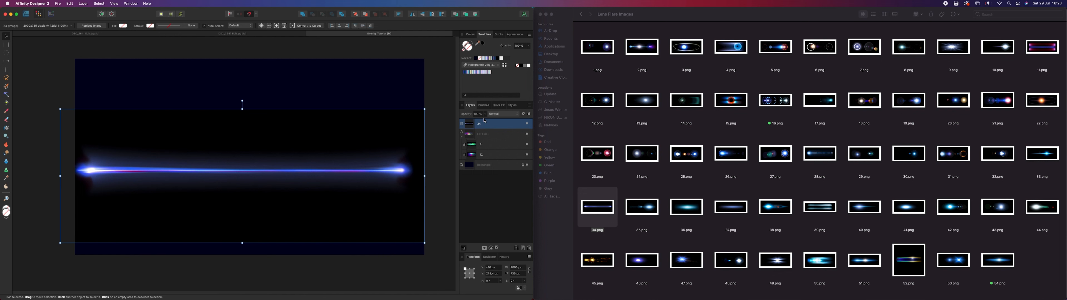
{"action": "left_click", "coordinate": [498, 115]}
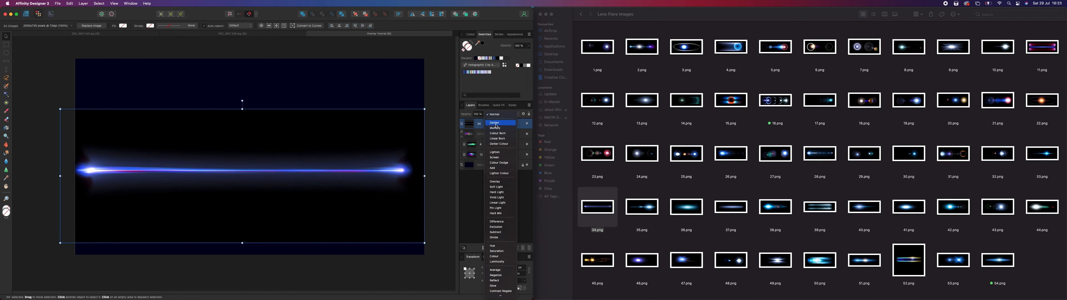
{"action": "left_click", "coordinate": [491, 158]}
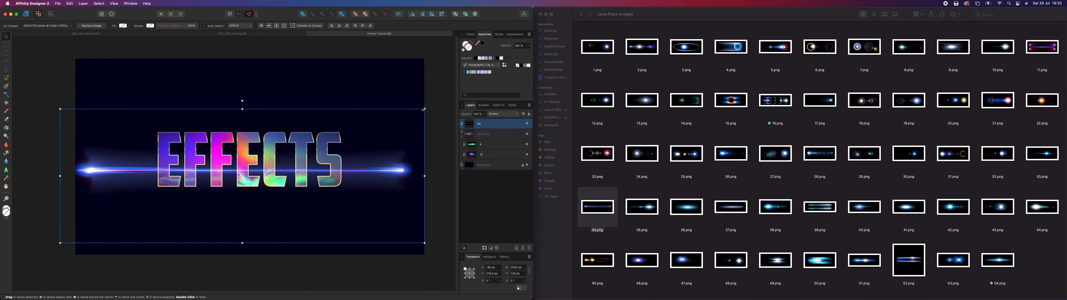
Scale the flare down to slightly wider than the word and position it along the bottom edge of the letters.
{"action": "left_click_drag", "start_coordinate": [423, 109], "coordinate": [357, 141]}
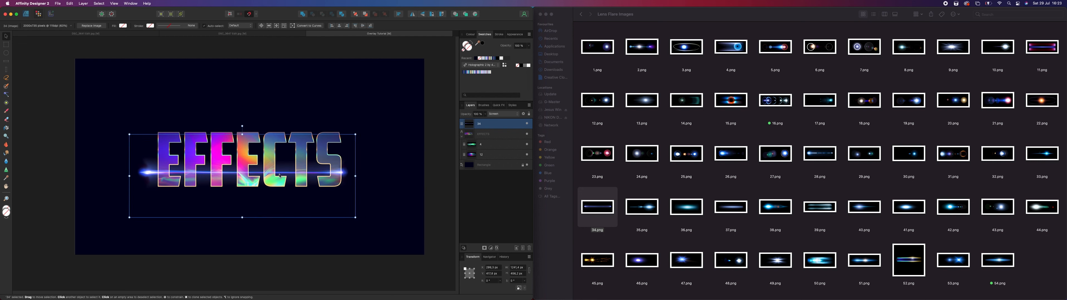
{"action": "left_click_drag", "start_coordinate": [280, 176], "coordinate": [283, 192]}
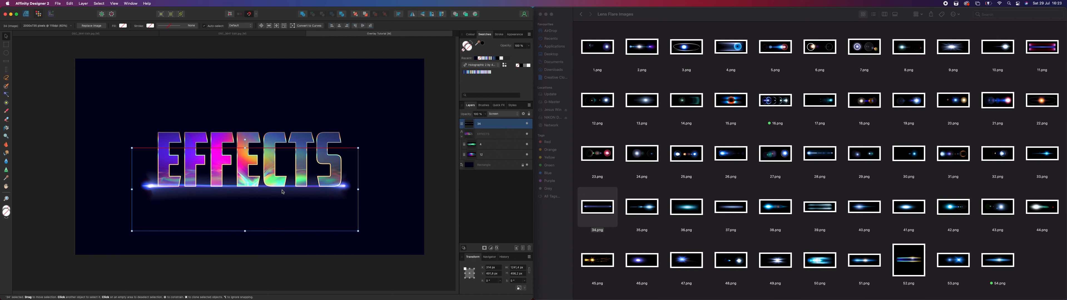
{"action": "left_click_drag", "start_coordinate": [359, 147], "coordinate": [363, 146]}
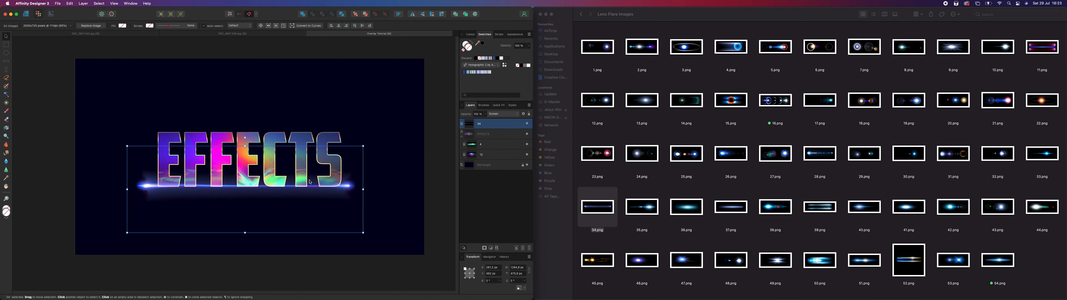
Nudge the flare down to the base of the letters and centre it horizontally under the text.
{"action": "key", "text": "Down"}
{"action": "key", "text": "Down"}
{"action": "key", "text": "Down"}
{"action": "key", "text": "Down"}
{"action": "key", "text": "Down"}
{"action": "key", "text": "Down"}
{"action": "key", "text": "Down"}
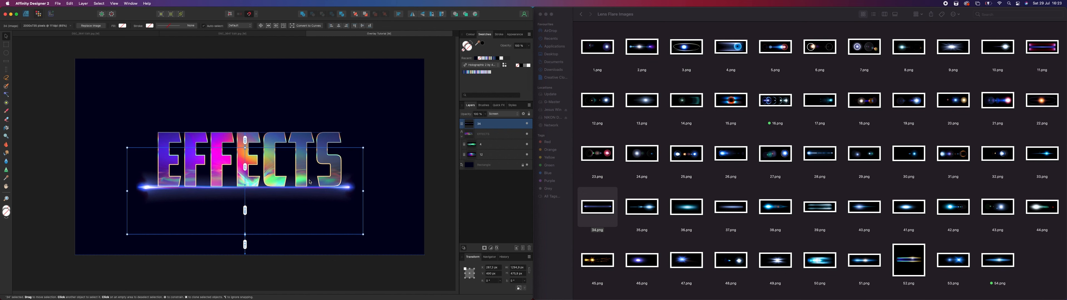
{"action": "left_click", "coordinate": [341, 116]}
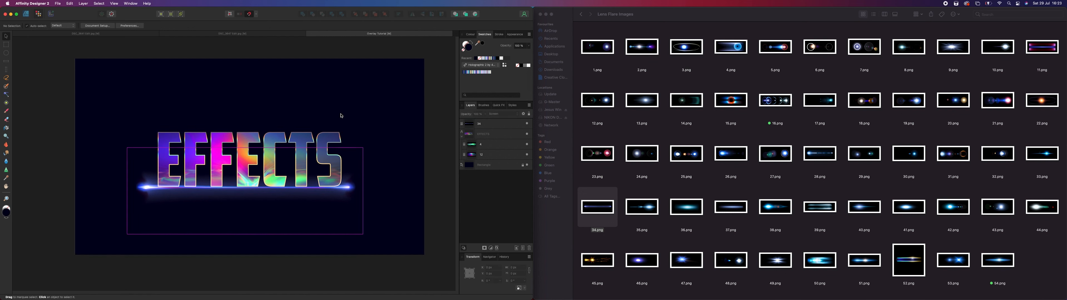
{"action": "left_click", "coordinate": [330, 192]}
{"action": "left_click_drag", "start_coordinate": [340, 190], "coordinate": [342, 191]}
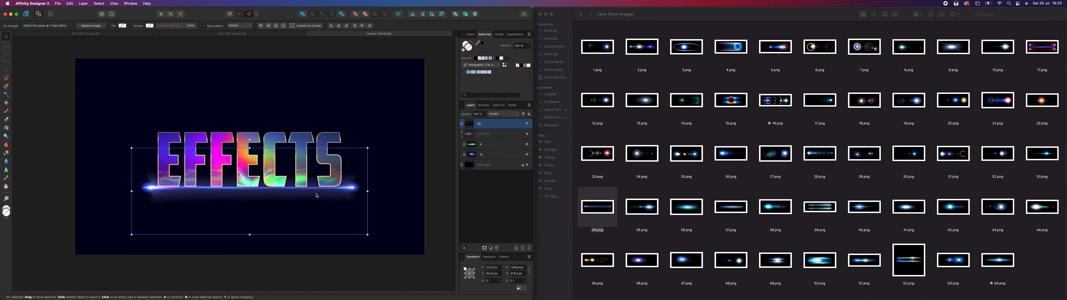
{"action": "key", "text": "super+d"}
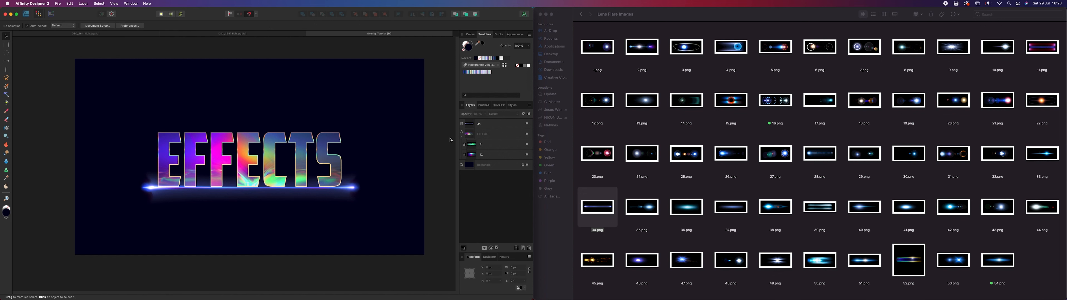
Duplicate the 34.png flare and move the copy up to the top edge of the letters.
{"action": "left_click", "coordinate": [470, 124]}
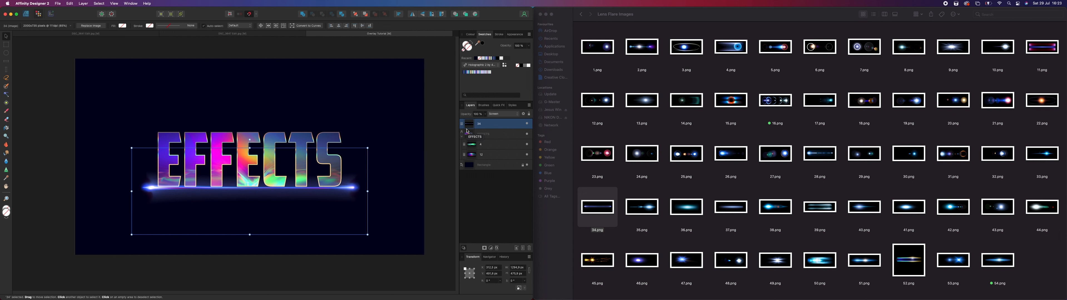
{"action": "key", "text": "super+j"}
{"action": "left_click_drag", "start_coordinate": [300, 193], "coordinate": [304, 136]}
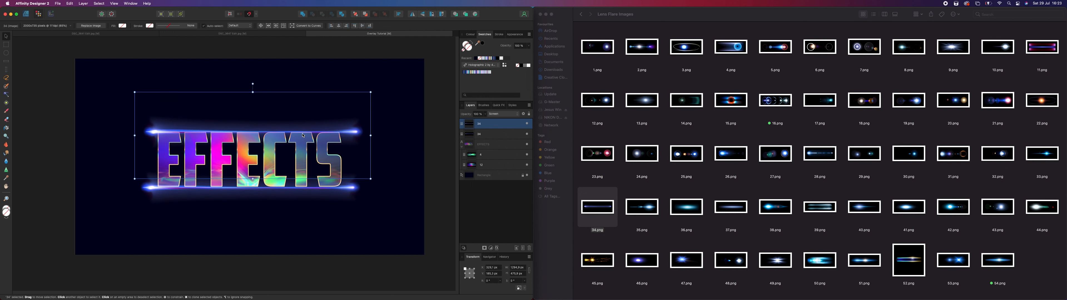
Nudge the upper flare left until it lines up horizontally with the lower one.
{"action": "key", "text": "Left"}
{"action": "key", "text": "Left"}
{"action": "key", "text": "Left"}
{"action": "key", "text": "Left"}
{"action": "key", "text": "Left"}
{"action": "key", "text": "Left"}
{"action": "key", "text": "Left"}
{"action": "key", "text": "Left"}
{"action": "key", "text": "Left"}
{"action": "key", "text": "Left"}
{"action": "key", "text": "Left"}
{"action": "key", "text": "Left"}
{"action": "key", "text": "Left"}
{"action": "key", "text": "Left"}
{"action": "key", "text": "Left"}
{"action": "key", "text": "Left"}
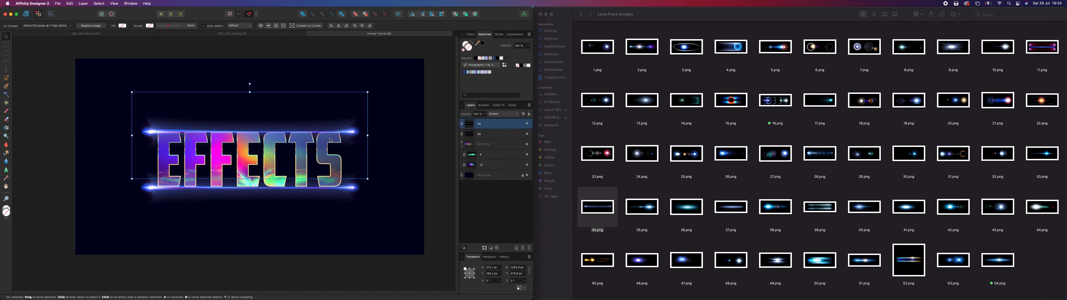
Nudge the upper flare slightly to the right above the letters, and clear the selection.
{"action": "key", "text": "Right"}
{"action": "key", "text": "Right"}
{"action": "key", "text": "Right"}
{"action": "key", "text": "Right"}
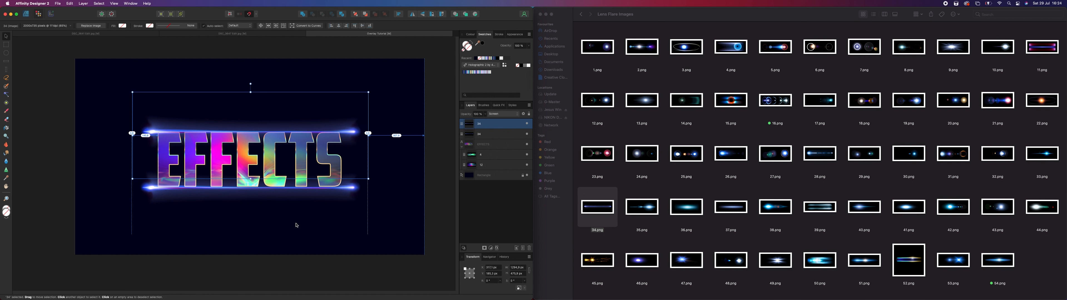
{"action": "left_click", "coordinate": [297, 225]}
{"action": "left_click", "coordinate": [393, 189]}
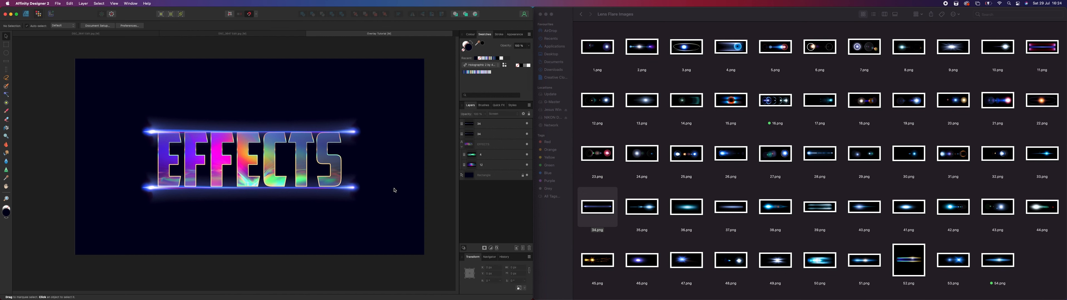
Shift the upper flare slightly left, and align the upper and lower flares horizontally by their left edges.
{"action": "left_click", "coordinate": [284, 133]}
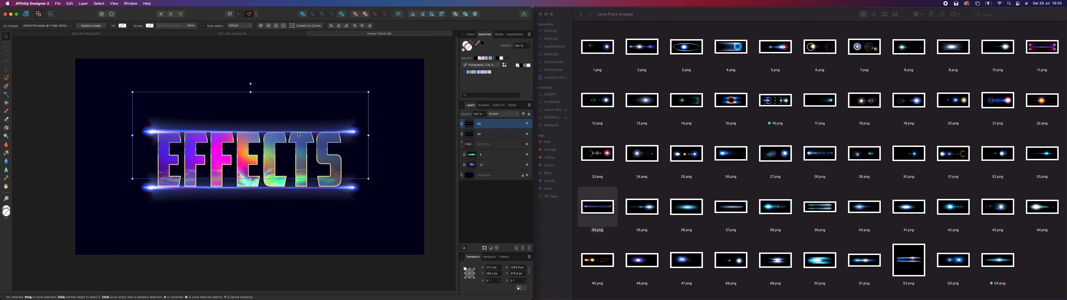
{"action": "left_click_drag", "start_coordinate": [299, 134], "coordinate": [294, 135]}
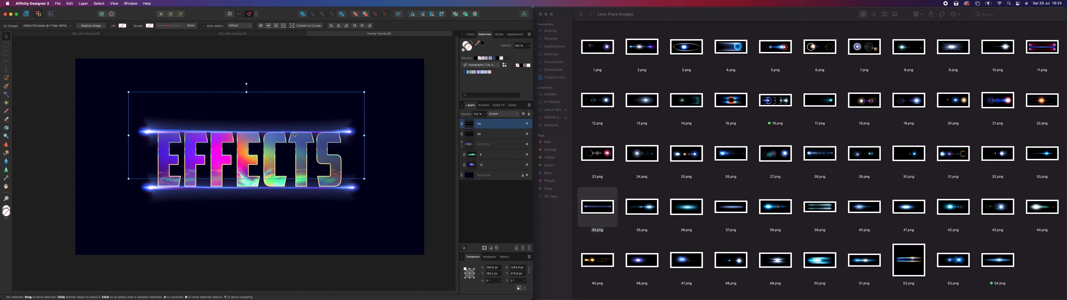
{"action": "left_click", "coordinate": [344, 191]}
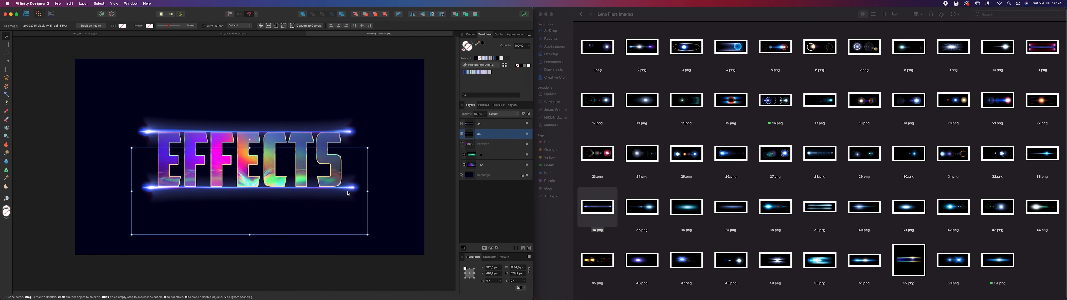
{"action": "left_click", "coordinate": [347, 133], "text": "shift"}
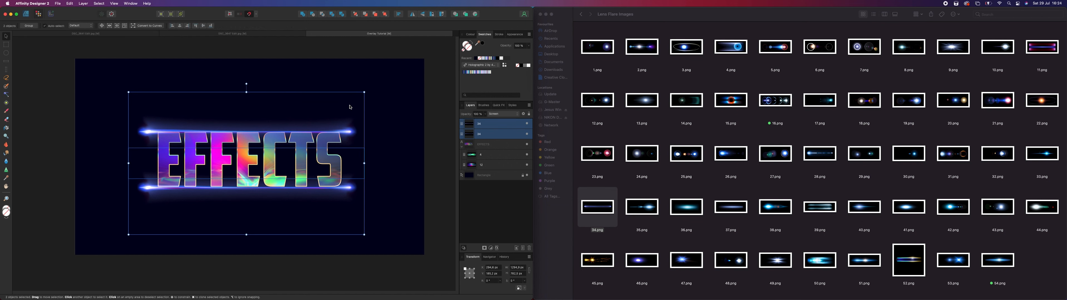
{"action": "left_click", "coordinate": [398, 14]}
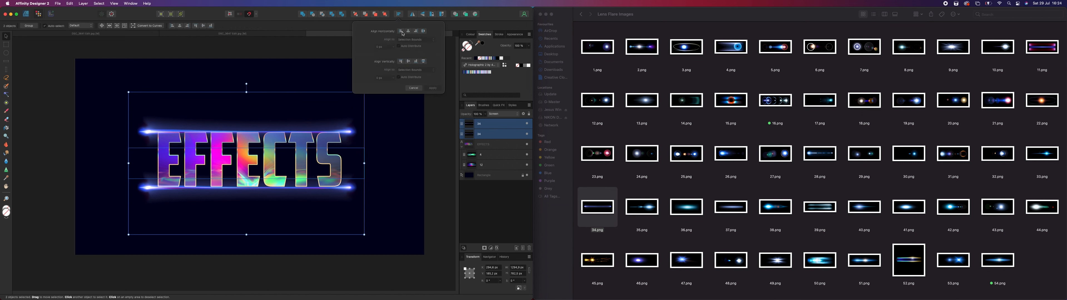
{"action": "left_click", "coordinate": [432, 88]}
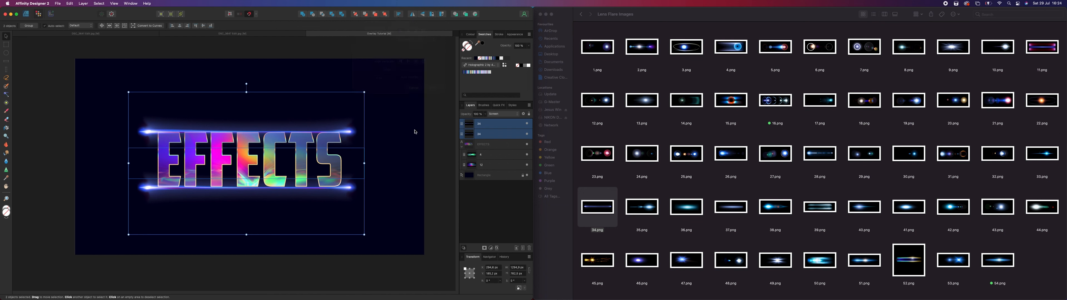
{"action": "left_click", "coordinate": [414, 136]}
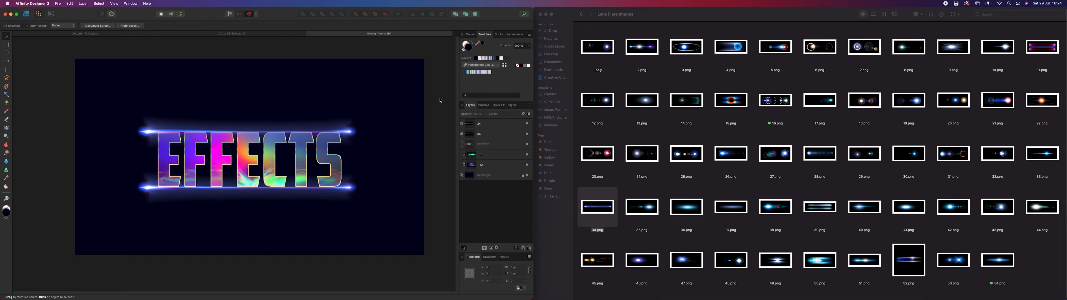
Switch to the Horizontal Lights Effect Images folder in Finder and preview 19.png, 20.png, 10.png and 22.png.
{"action": "key", "text": "ctrl+Up"}
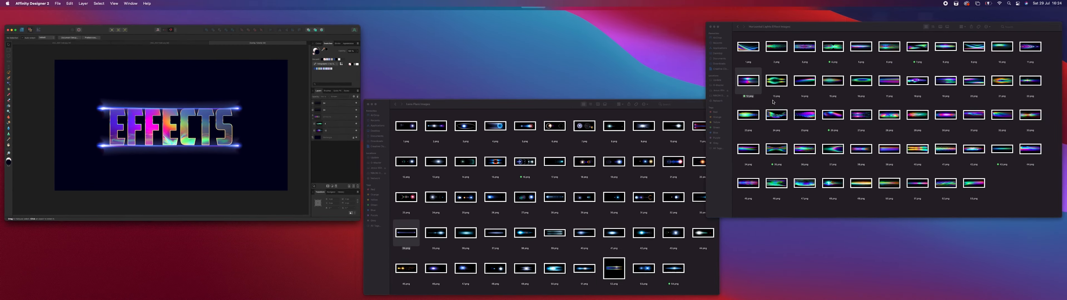
{"action": "left_click", "coordinate": [717, 141]}
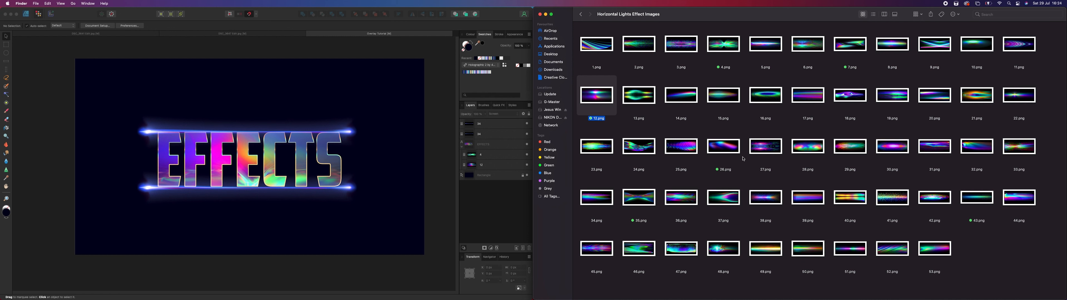
{"action": "left_click", "coordinate": [893, 99]}
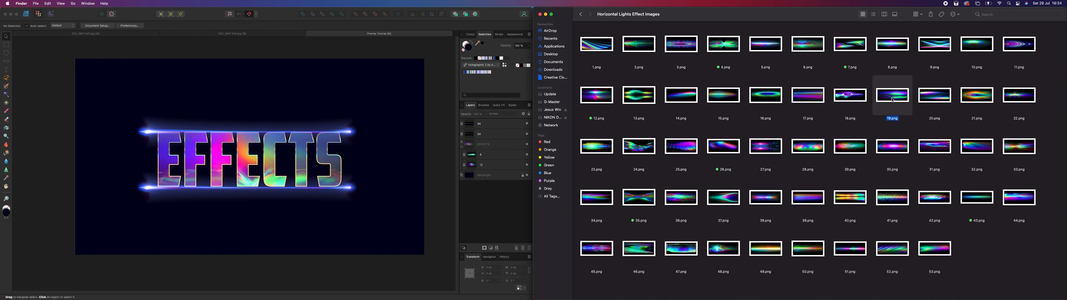
{"action": "key", "text": "space"}
{"action": "key", "text": "space"}
{"action": "left_click", "coordinate": [923, 100]}
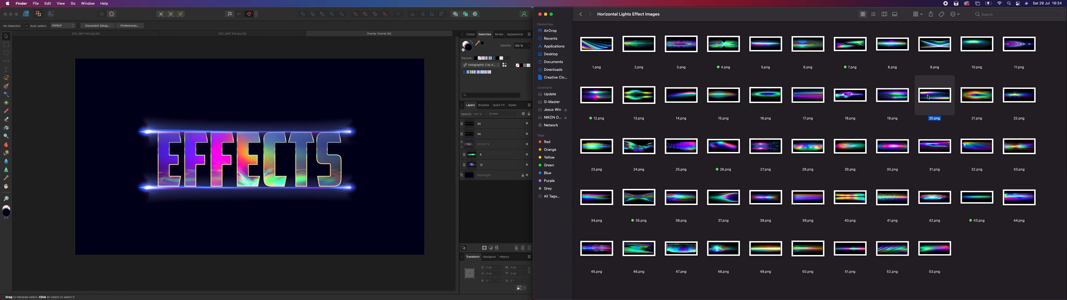
{"action": "key", "text": "space"}
{"action": "key", "text": "space"}
{"action": "left_click", "coordinate": [977, 48]}
{"action": "key", "text": "space"}
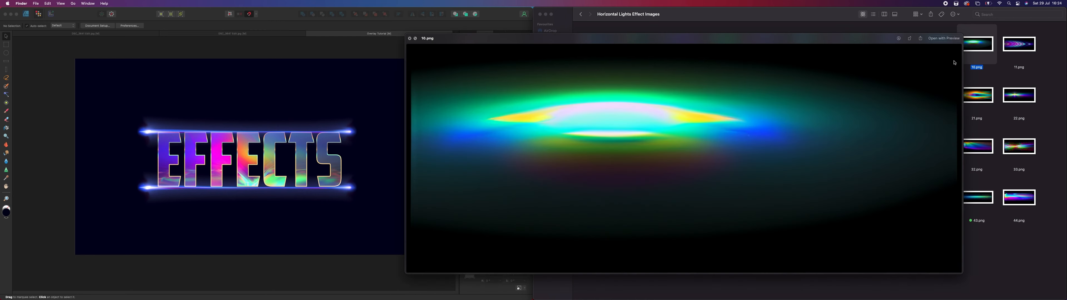
{"action": "key", "text": "space"}
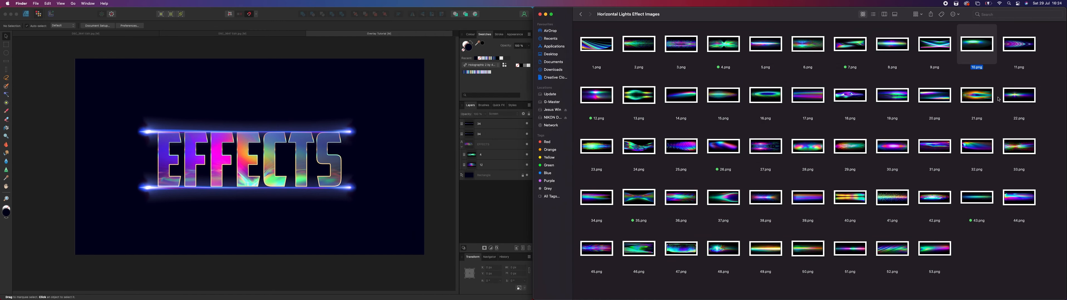
{"action": "left_click", "coordinate": [998, 100]}
{"action": "key", "text": "space"}
{"action": "key", "text": "space"}
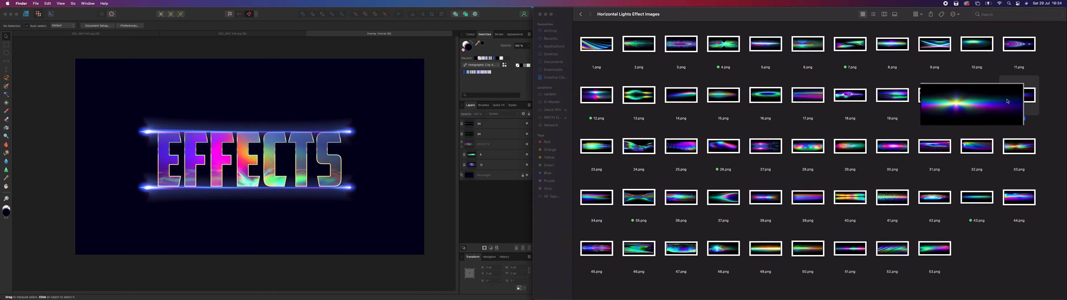
Place 22.png over the text, set its blend mode to Screen, and centre its glow on the letters' top edge.
{"action": "mouse_move", "coordinate": [1008, 102]}
{"action": "left_mouse_down"}
{"action": "mouse_move", "coordinate": [574, 127]}
{"action": "mouse_move", "coordinate": [303, 122]}
{"action": "mouse_move", "coordinate": [230, 151]}
{"action": "mouse_move", "coordinate": [292, 140]}
{"action": "left_mouse_up"}
{"action": "left_click", "coordinate": [503, 114]}
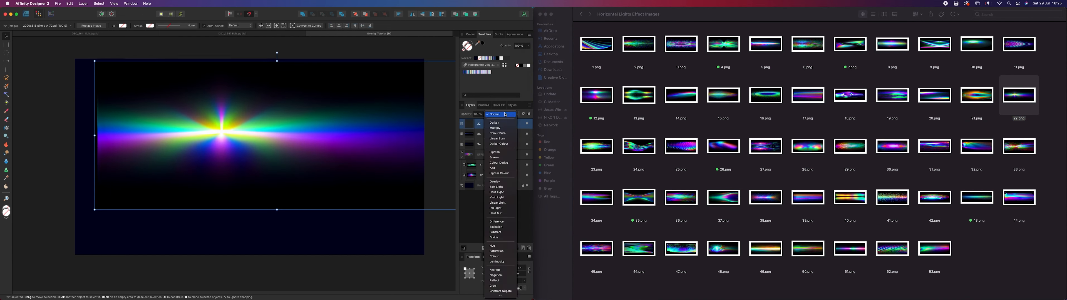
{"action": "left_click", "coordinate": [495, 158]}
{"action": "left_click_drag", "start_coordinate": [223, 134], "coordinate": [249, 133]}
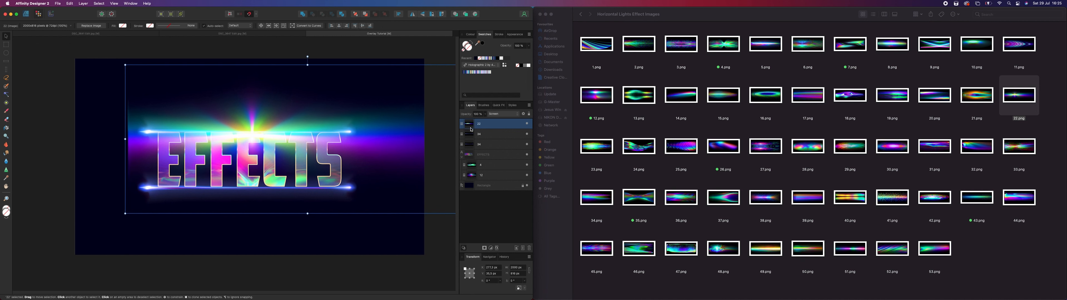
Try clipping 22.png inside the lettering and repositioning it, and delete the image.
{"action": "left_click_drag", "start_coordinate": [471, 129], "coordinate": [469, 158]}
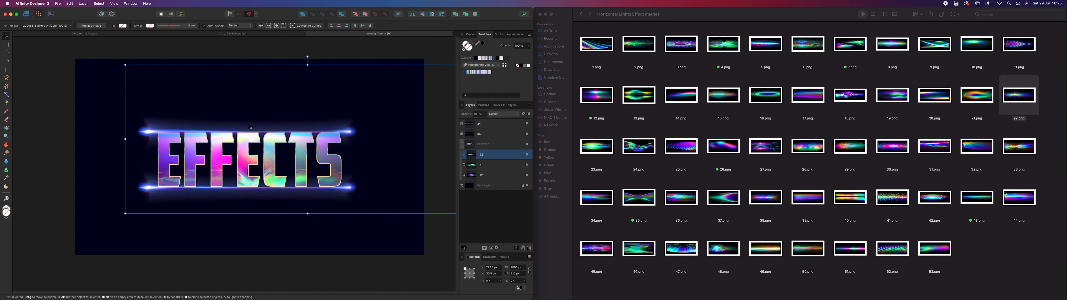
{"action": "left_click_drag", "start_coordinate": [389, 147], "coordinate": [258, 128]}
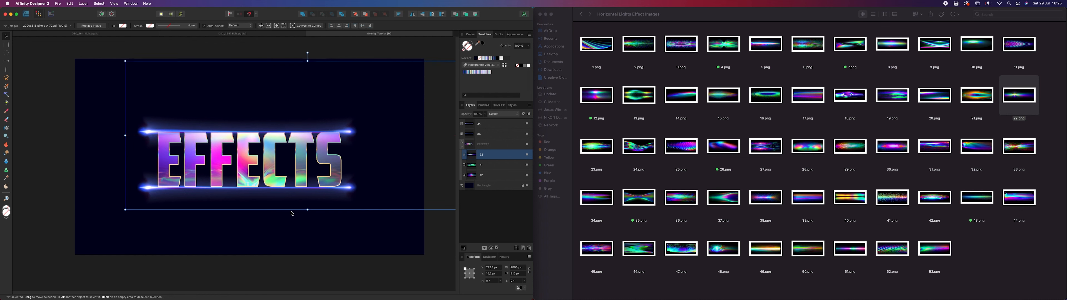
{"action": "key", "text": "Delete"}
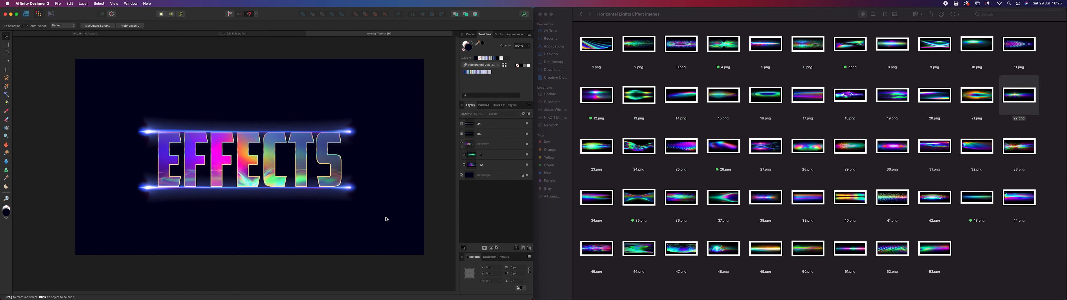
{"action": "left_click", "coordinate": [386, 217]}
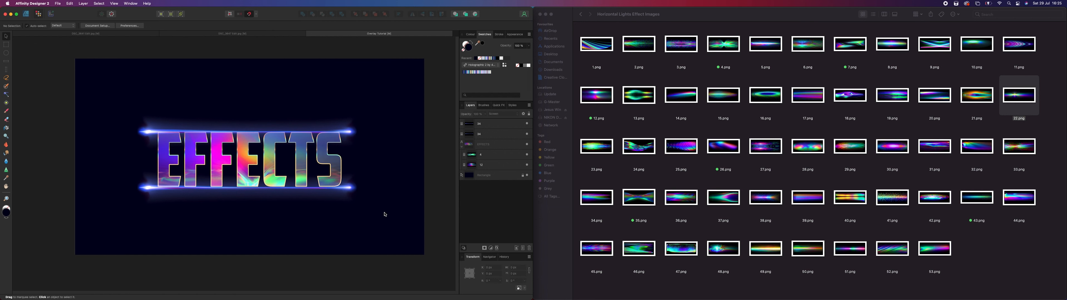
Move the green light image clipped inside the lettering upward, and clear the selection.
{"action": "left_click", "coordinate": [492, 157]}
{"action": "left_click_drag", "start_coordinate": [235, 183], "coordinate": [236, 152]}
{"action": "left_click", "coordinate": [260, 96]}
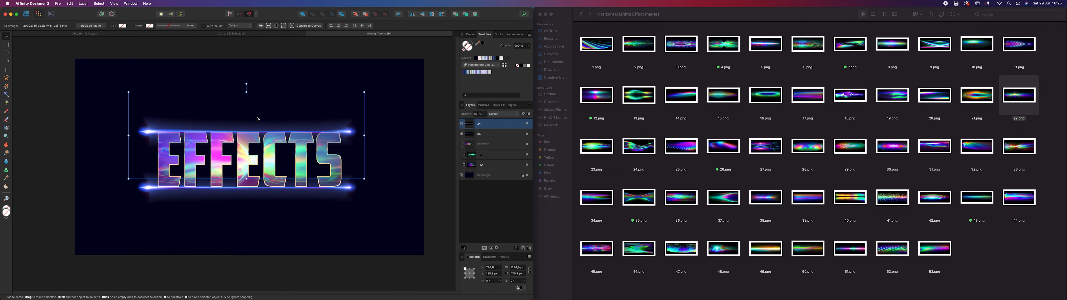
{"action": "left_click", "coordinate": [327, 221]}
{"action": "left_click", "coordinate": [392, 199]}
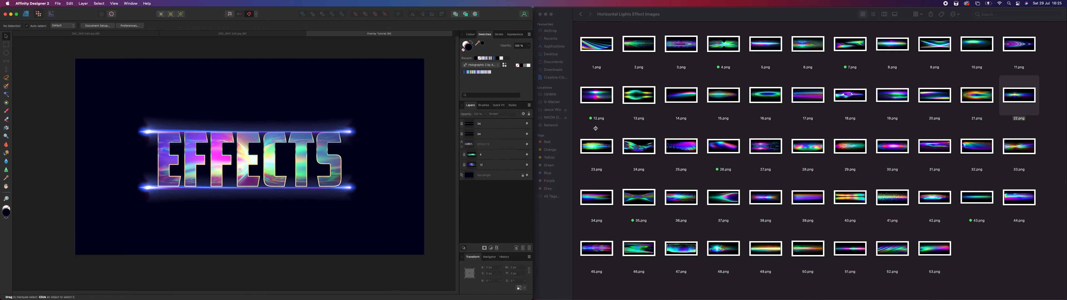
Place 8.png from the Lens Flare Images folder in Finder onto the canvas and set its blend mode to Screen.
{"action": "key", "text": "ctrl+Up"}
{"action": "left_click", "coordinate": [578, 138]}
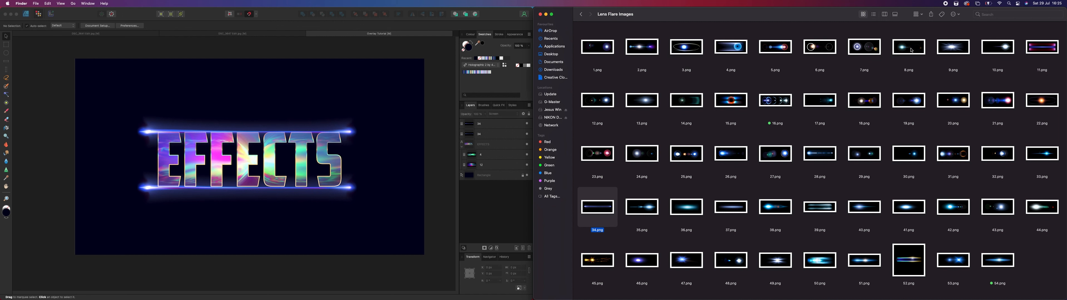
{"action": "left_click_drag", "start_coordinate": [911, 50], "coordinate": [265, 150]}
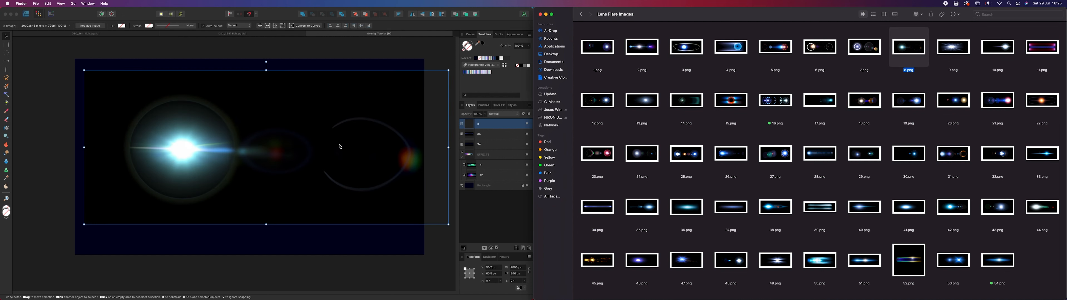
{"action": "left_click", "coordinate": [510, 116]}
{"action": "left_click", "coordinate": [510, 116]}
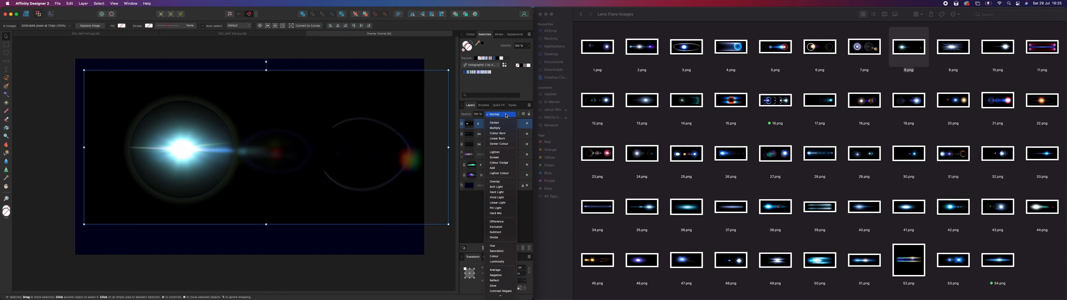
{"action": "left_click", "coordinate": [496, 158]}
Position the 8.png flare with its bright core in the canvas's upper-left corner, rotated slightly clockwise.
{"action": "left_click_drag", "start_coordinate": [379, 172], "coordinate": [280, 122]}
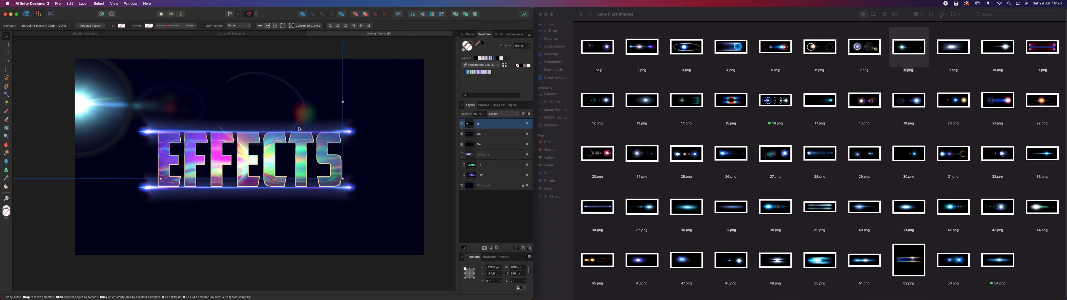
{"action": "left_click", "coordinate": [418, 111]}
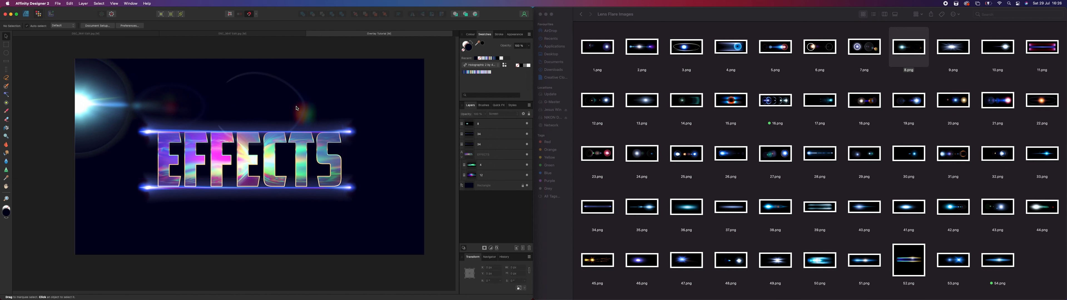
{"action": "left_click_drag", "start_coordinate": [300, 109], "coordinate": [237, 98]}
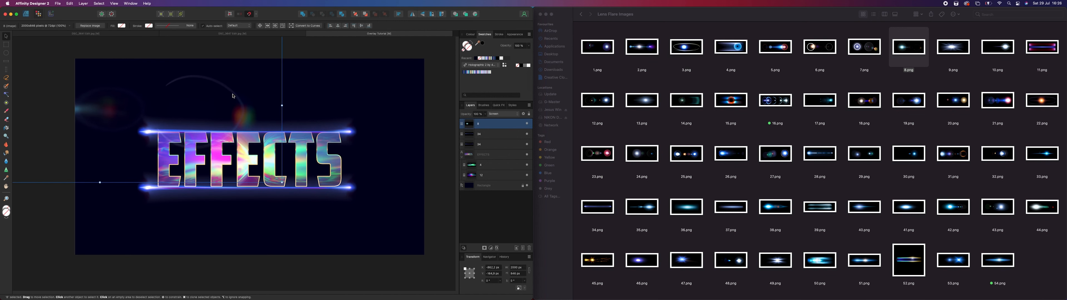
{"action": "left_click_drag", "start_coordinate": [285, 184], "coordinate": [245, 218]}
{"action": "left_click_drag", "start_coordinate": [200, 112], "coordinate": [294, 99]}
{"action": "left_click", "coordinate": [420, 151]}
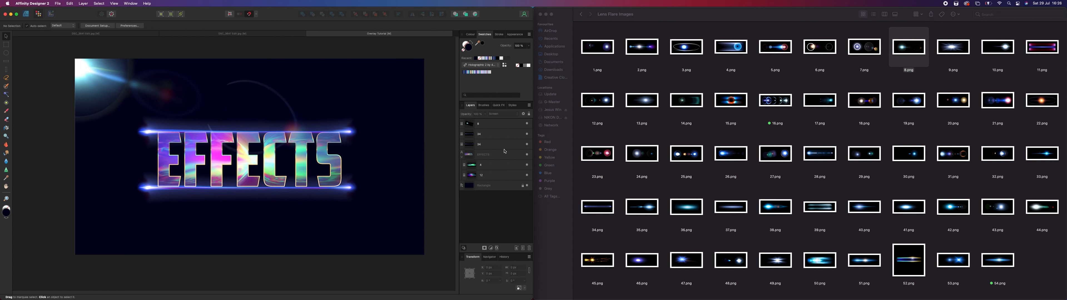
Add a Recolour adjustment to the 8.png flare and set its hue to cyan-blue.
{"action": "left_click", "coordinate": [471, 124]}
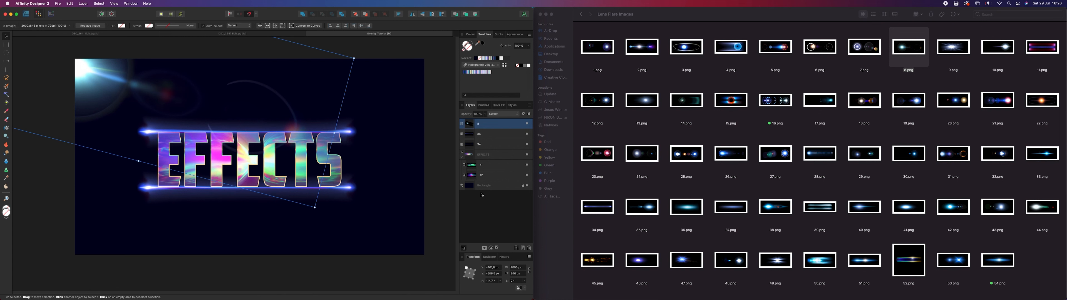
{"action": "left_click", "coordinate": [491, 248]}
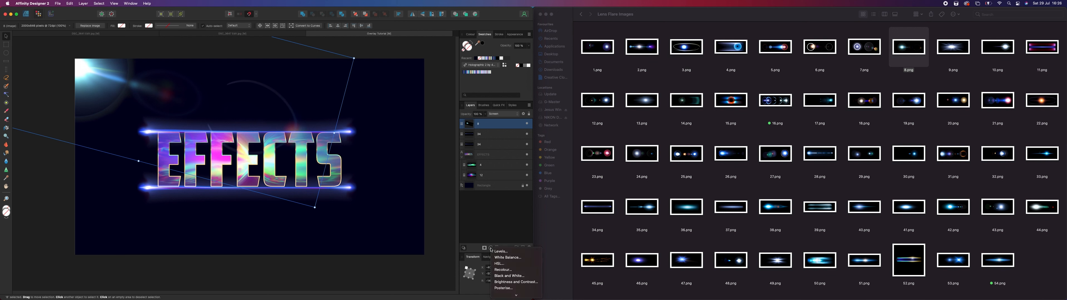
{"action": "left_click", "coordinate": [504, 270]}
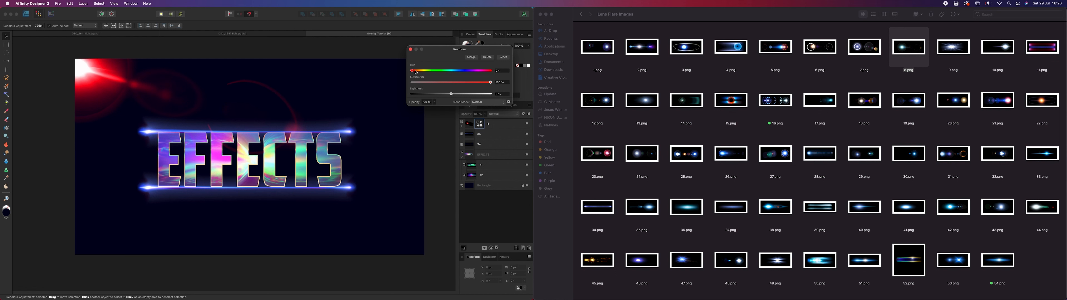
{"action": "left_click_drag", "start_coordinate": [416, 72], "coordinate": [454, 70]}
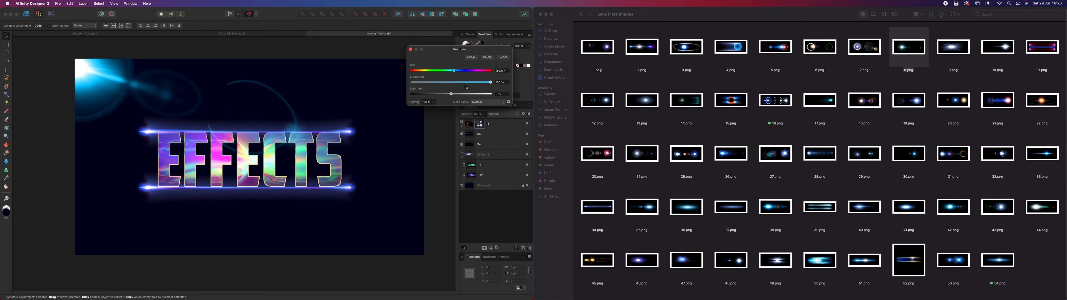
Set the 8.png flare's Recolour adjustment to the Colour blend mode and shift its hue to teal-cyan.
{"action": "left_click", "coordinate": [488, 103]}
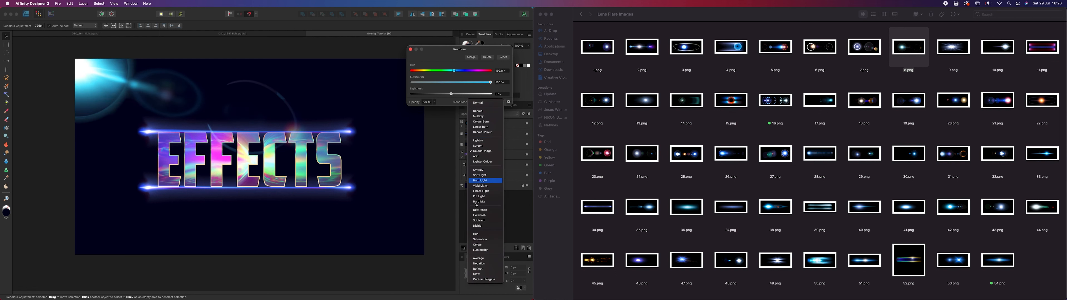
{"action": "left_click", "coordinate": [481, 246]}
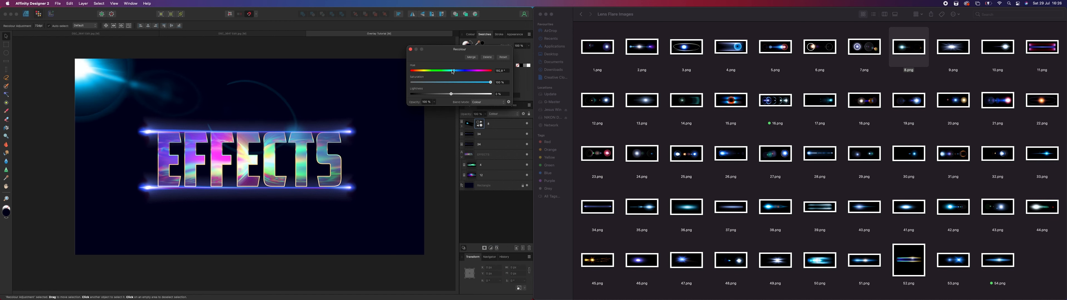
{"action": "mouse_move", "coordinate": [454, 72]}
{"action": "left_mouse_down"}
{"action": "mouse_move", "coordinate": [482, 71]}
{"action": "mouse_move", "coordinate": [413, 74]}
{"action": "mouse_move", "coordinate": [453, 75]}
{"action": "left_mouse_up"}
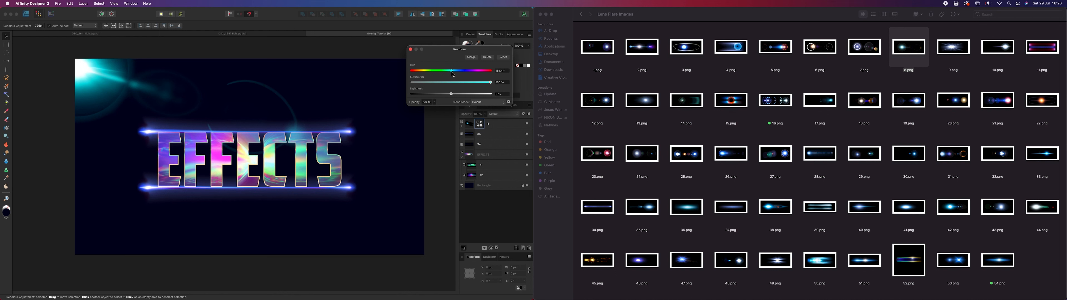
{"action": "left_click", "coordinate": [410, 50]}
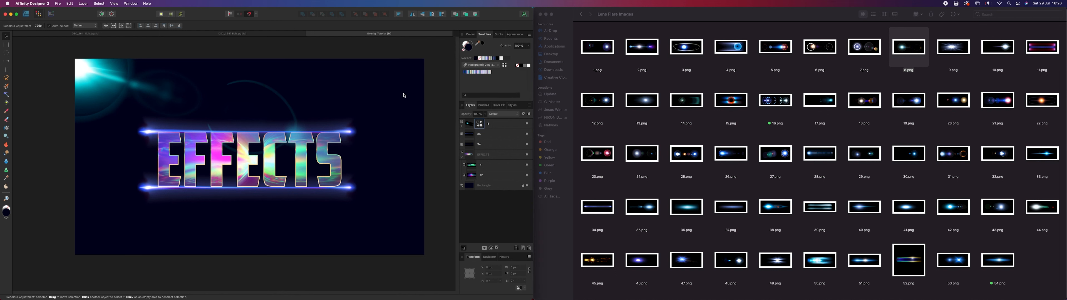
Delete the Recolour adjustment from the 8.png flare and clear the selection.
{"action": "double_click", "coordinate": [481, 125]}
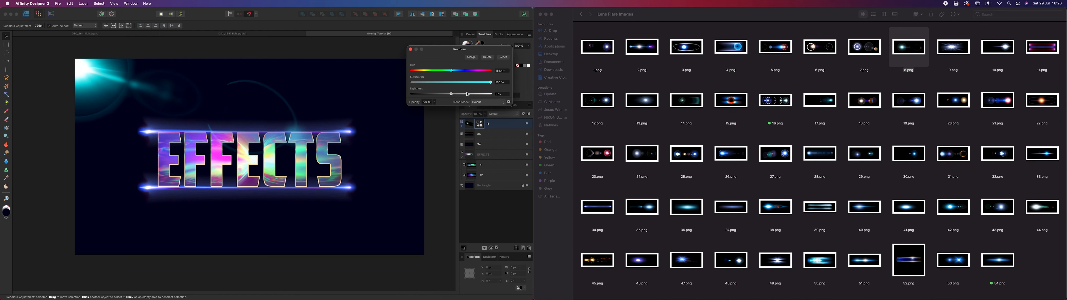
{"action": "left_click", "coordinate": [410, 49]}
{"action": "left_click", "coordinate": [452, 142]}
{"action": "double_click", "coordinate": [480, 125]}
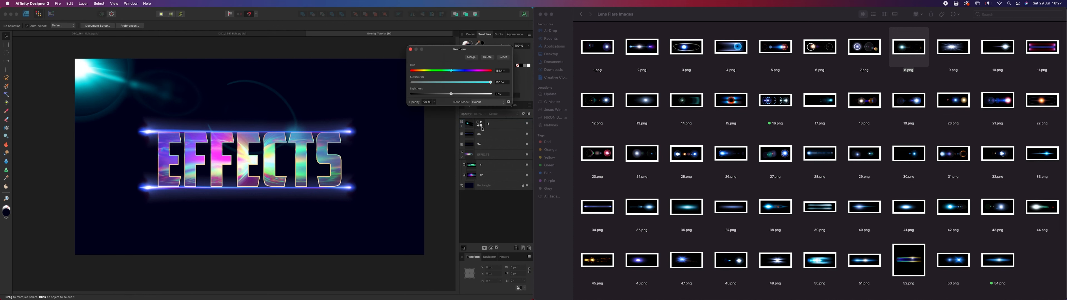
{"action": "key", "text": "Delete"}
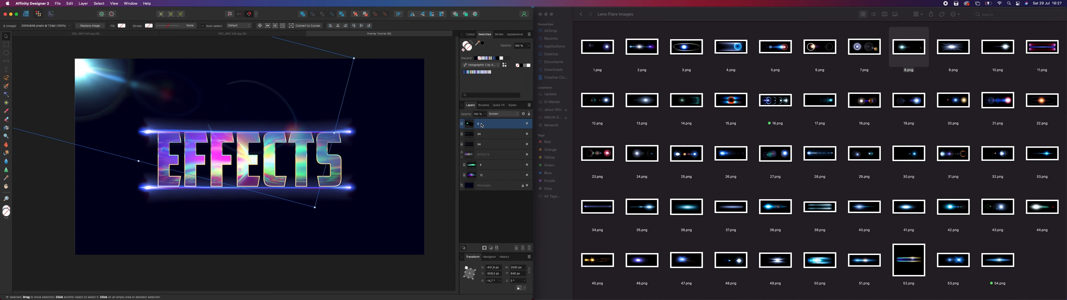
{"action": "left_click", "coordinate": [417, 127]}
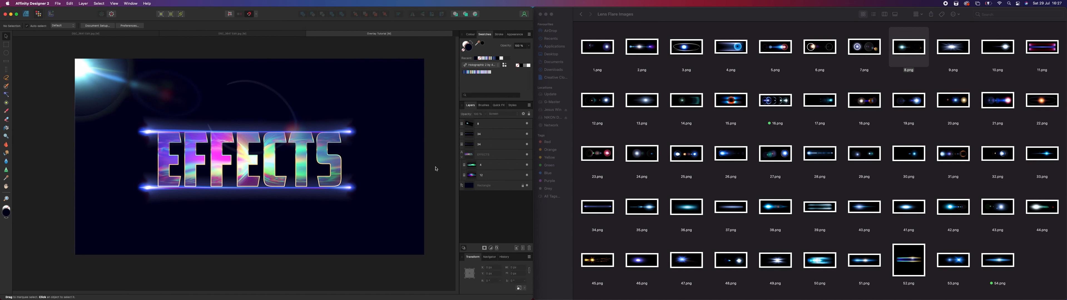
Hide and show again the green and purple light images clipped inside the lettering to compare their contributions.
{"action": "left_click", "coordinate": [470, 168]}
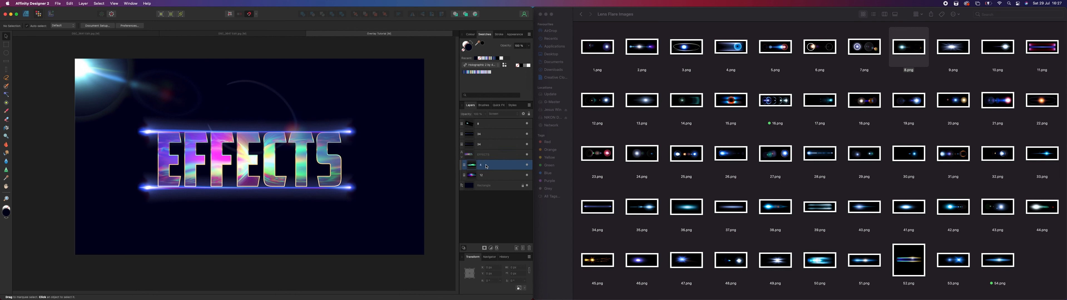
{"action": "left_click", "coordinate": [526, 166]}
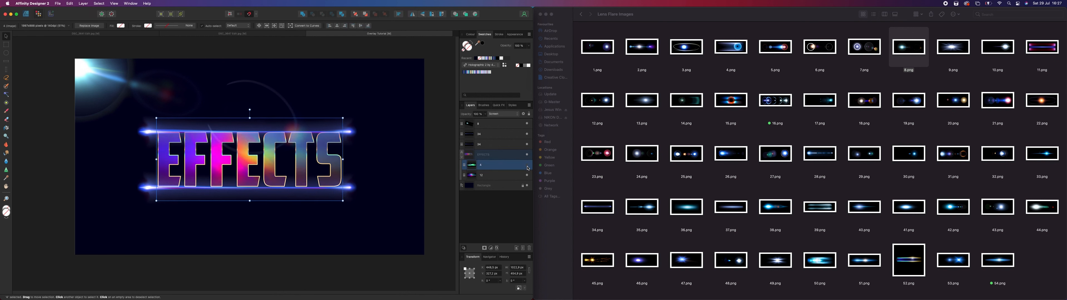
{"action": "left_click", "coordinate": [527, 175]}
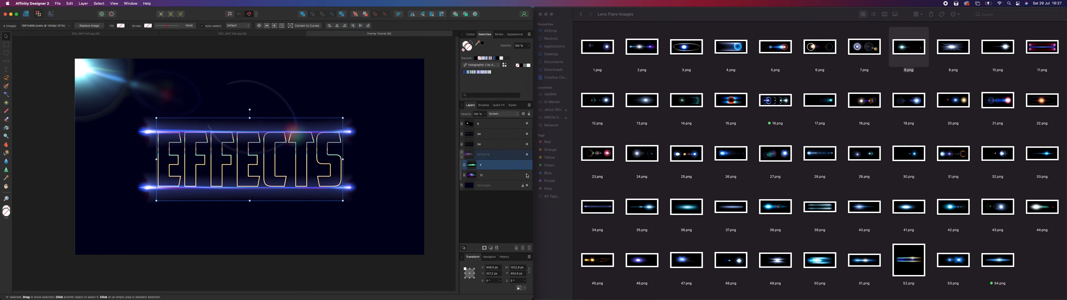
{"action": "left_click", "coordinate": [379, 195]}
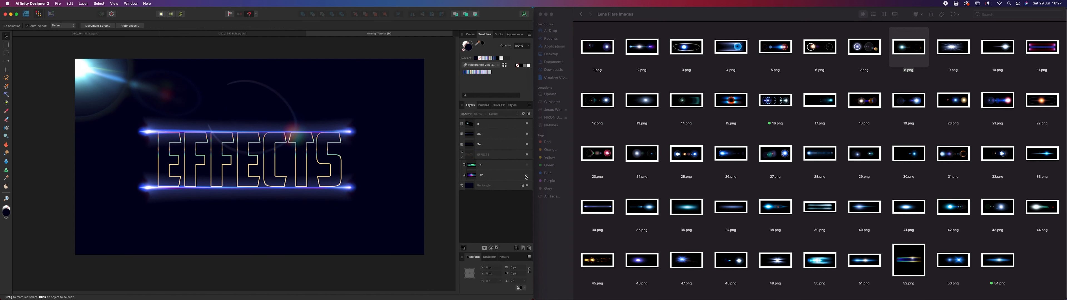
{"action": "left_click", "coordinate": [526, 165]}
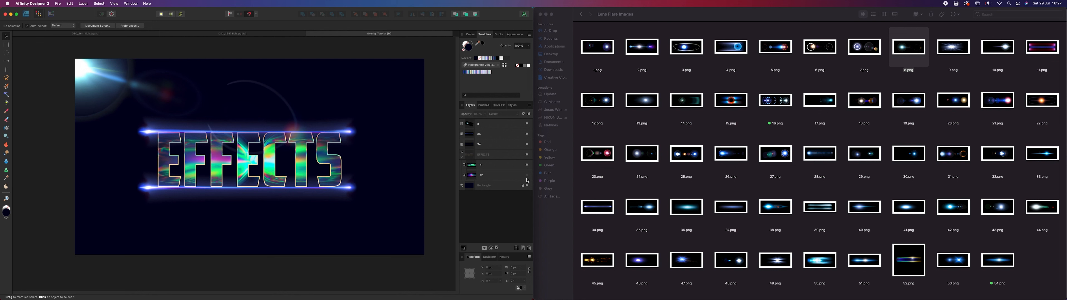
{"action": "left_click", "coordinate": [526, 176]}
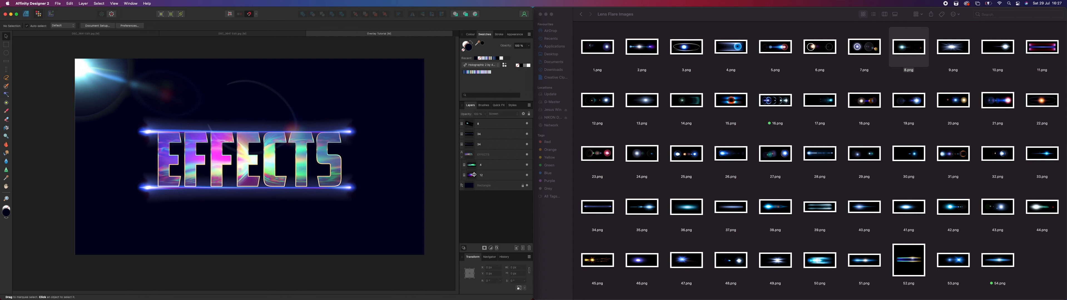
Add a Recolour adjustment to the purple light image inside the lettering, with the Colour blend mode and a blue hue.
{"action": "left_click", "coordinate": [474, 175]}
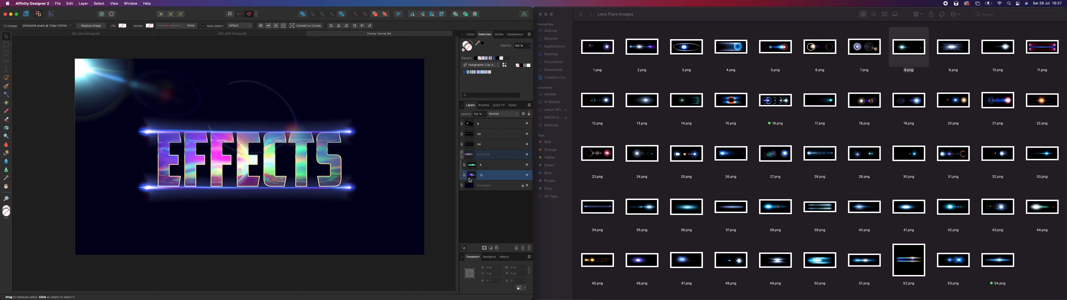
{"action": "left_click", "coordinate": [491, 248]}
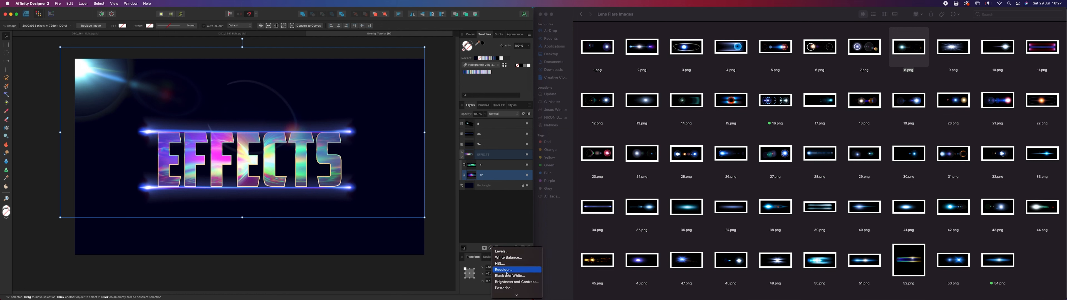
{"action": "left_click", "coordinate": [504, 270]}
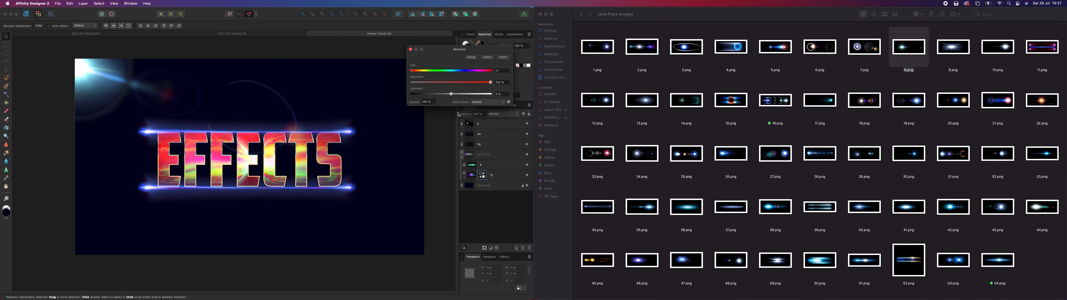
{"action": "left_click", "coordinate": [488, 100]}
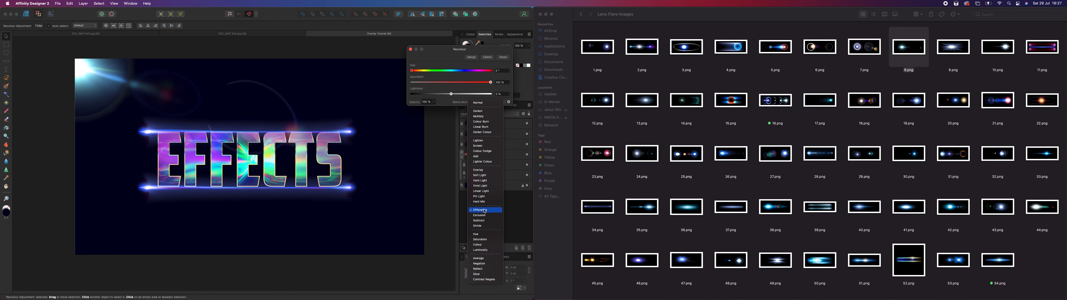
{"action": "left_click", "coordinate": [481, 245]}
{"action": "left_click_drag", "start_coordinate": [428, 71], "coordinate": [464, 75]}
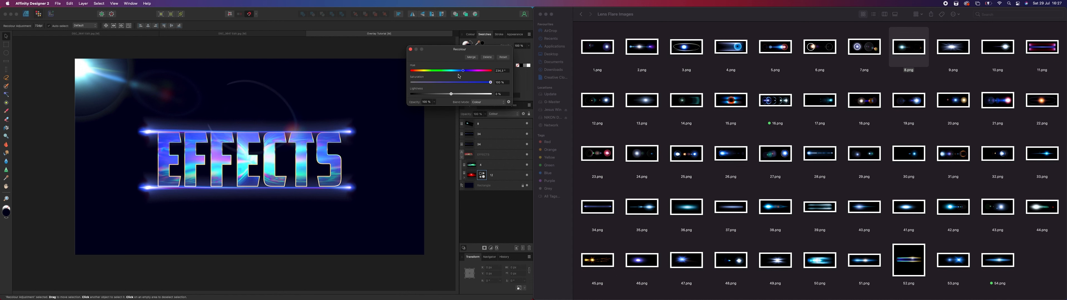
{"action": "left_click", "coordinate": [410, 50]}
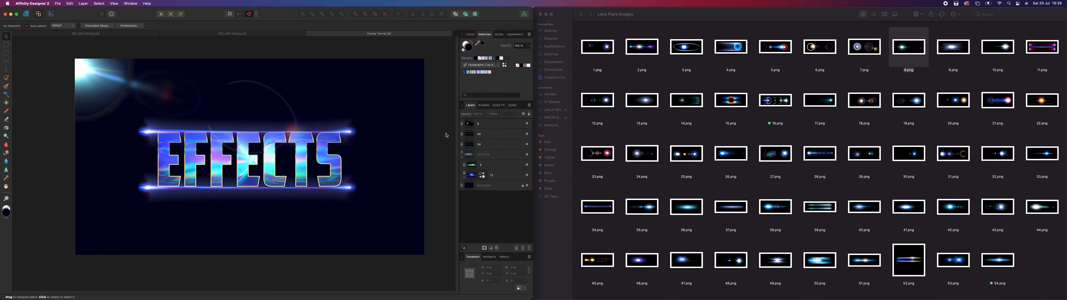
Fine-tune the blue hue of the Recolour adjustment on the purple light image inside the lettering.
{"action": "scroll", "coordinate": [422, 120], "scroll_direction": "up", "scroll_amount": 3}
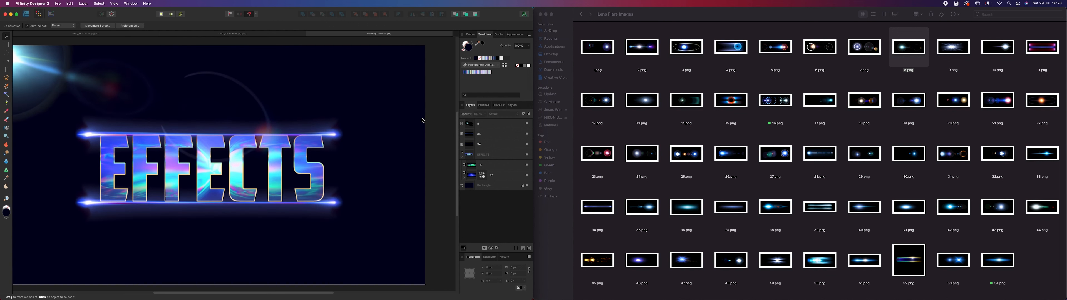
{"action": "double_click", "coordinate": [483, 177]}
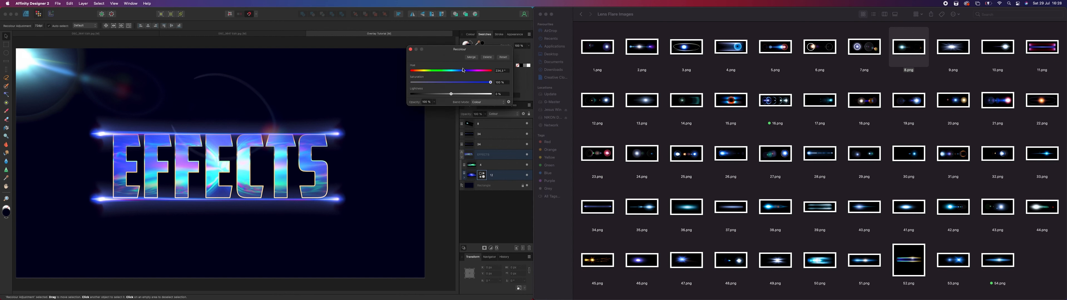
{"action": "left_click_drag", "start_coordinate": [463, 70], "coordinate": [464, 73]}
{"action": "left_click", "coordinate": [410, 50]}
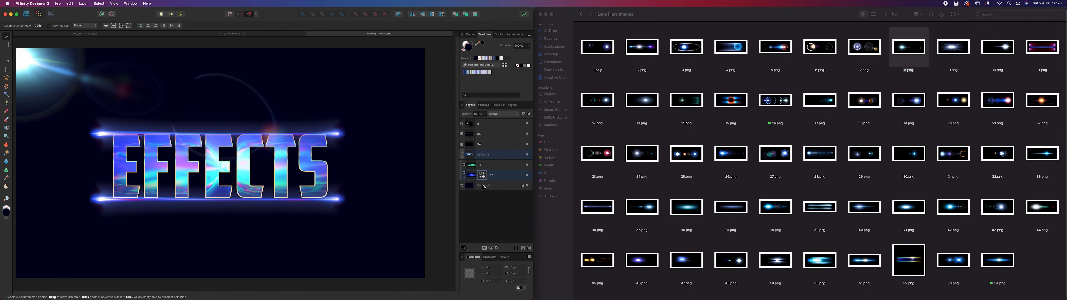
{"action": "left_click", "coordinate": [474, 176]}
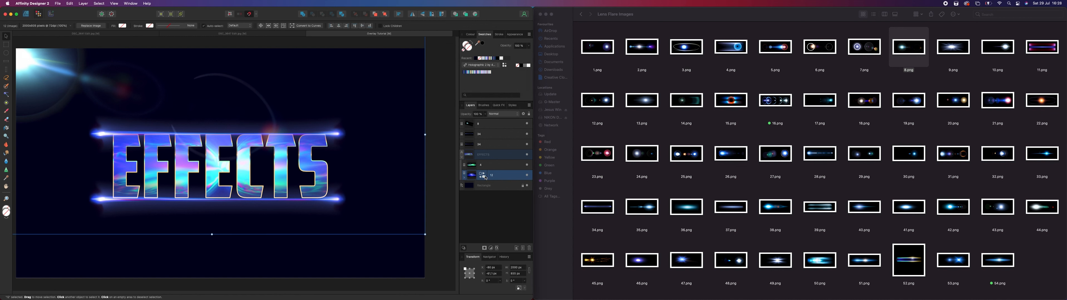
Add a Recolour adjustment to the green light image inside the lettering, with a cyan-blue hue and the Colour blend mode.
{"action": "left_click", "coordinate": [472, 165]}
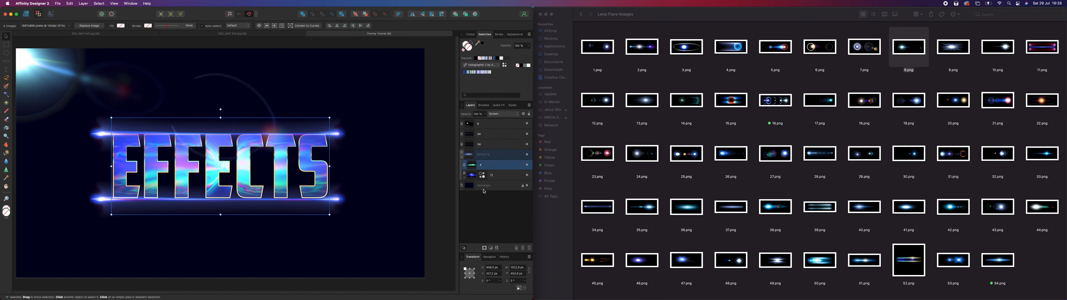
{"action": "left_click", "coordinate": [491, 249]}
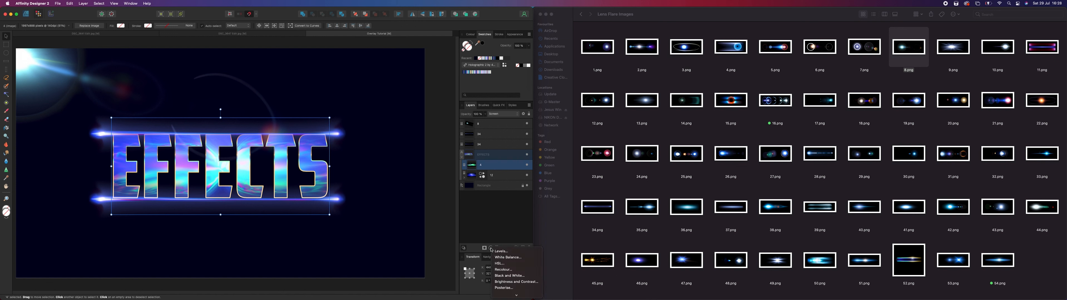
{"action": "left_click", "coordinate": [501, 270]}
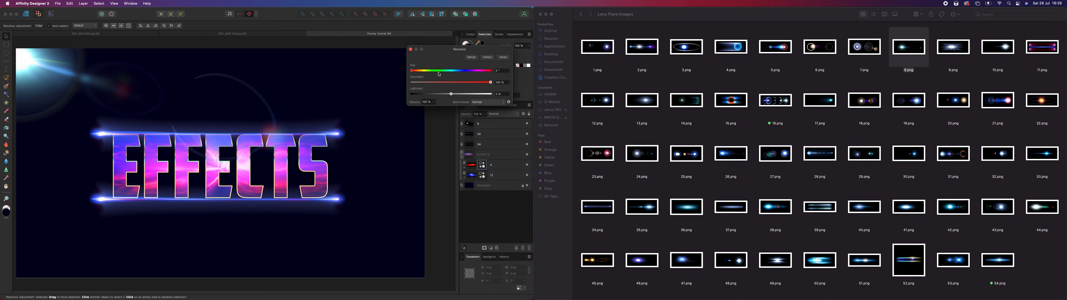
{"action": "left_click_drag", "start_coordinate": [421, 72], "coordinate": [454, 73]}
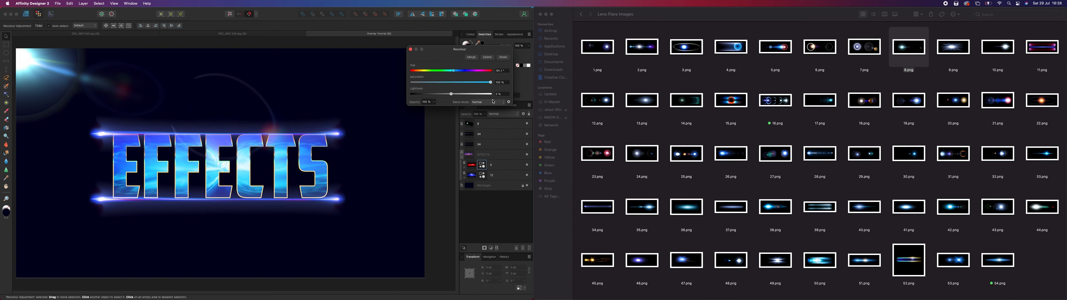
{"action": "left_click", "coordinate": [489, 102]}
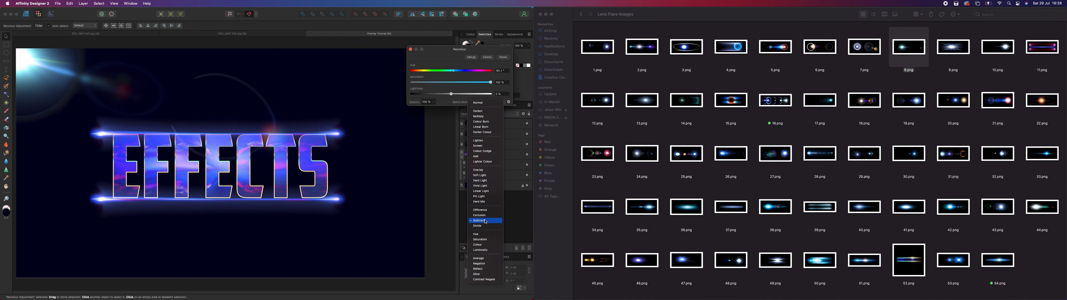
{"action": "left_click", "coordinate": [482, 267]}
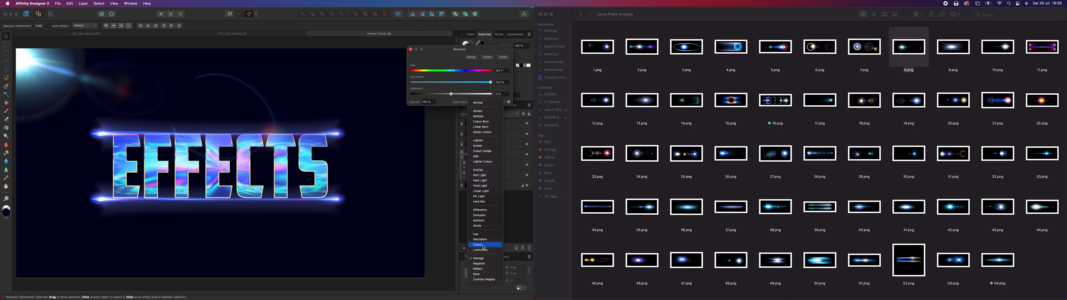
{"action": "left_click", "coordinate": [483, 246]}
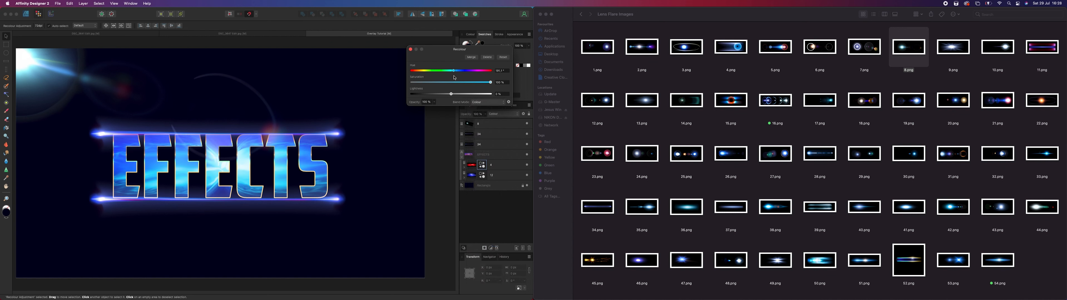
Shift the green light image's Recolour hue to cyan and clear the selection.
{"action": "mouse_move", "coordinate": [453, 70]}
{"action": "left_mouse_down"}
{"action": "mouse_move", "coordinate": [479, 72]}
{"action": "mouse_move", "coordinate": [461, 71]}
{"action": "left_mouse_up"}
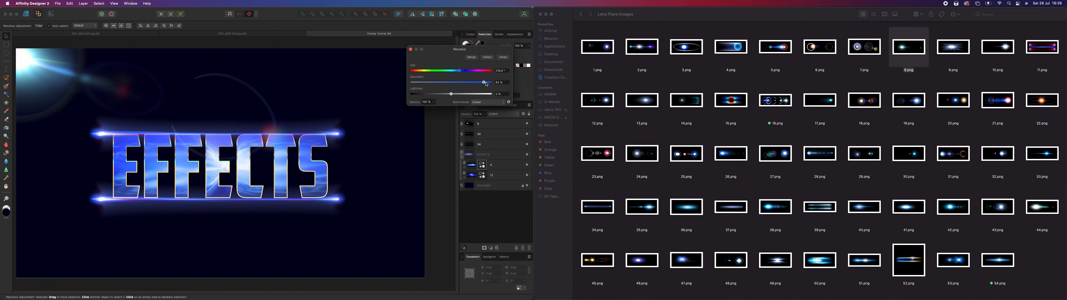
{"action": "left_click_drag", "start_coordinate": [459, 71], "coordinate": [451, 73]}
{"action": "left_click", "coordinate": [410, 50]}
{"action": "left_click", "coordinate": [383, 84]}
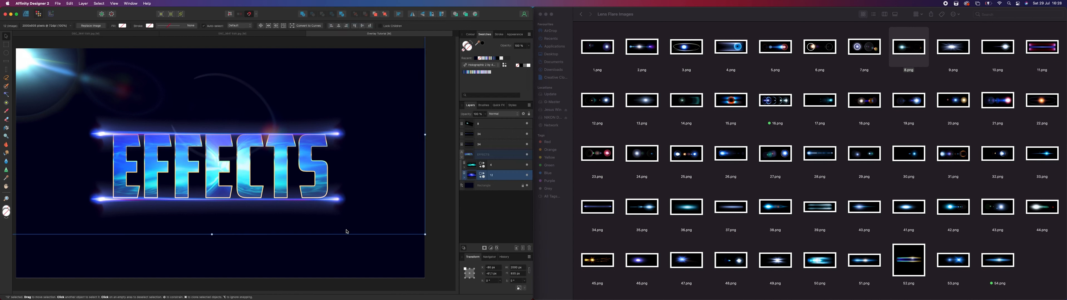
{"action": "left_click", "coordinate": [352, 248]}
{"action": "left_click", "coordinate": [408, 218]}
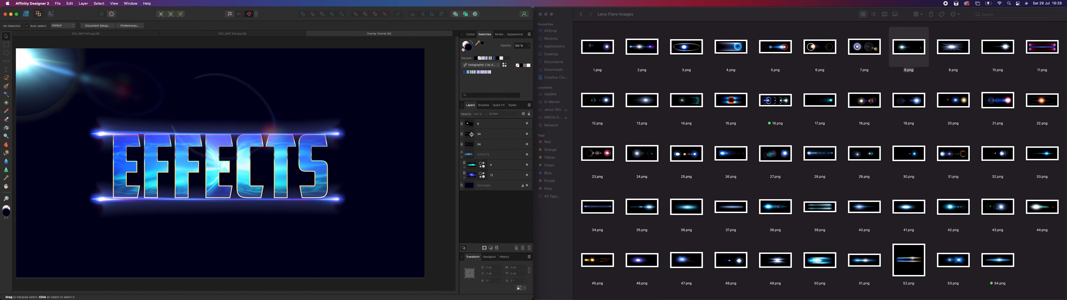
Delete the Recolour adjustment from the green light image inside the lettering.
{"action": "left_click", "coordinate": [474, 123]}
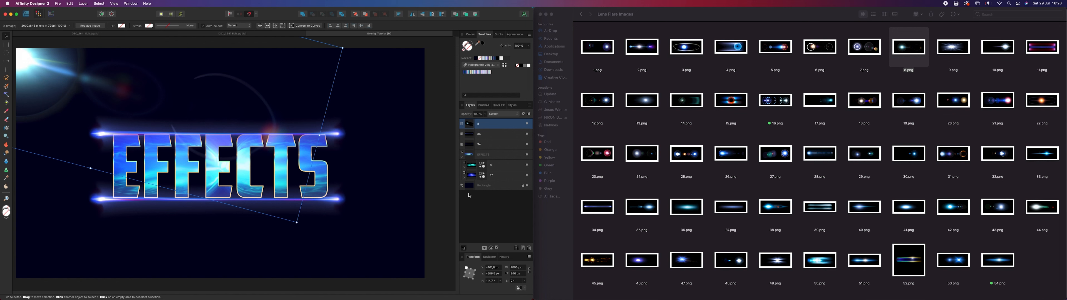
{"action": "double_click", "coordinate": [484, 166]}
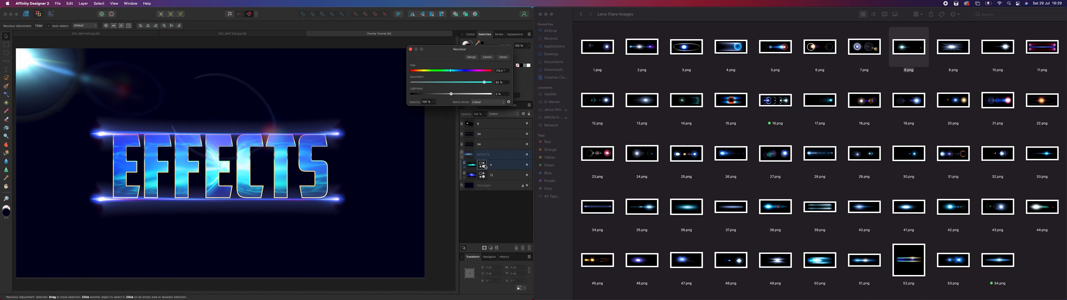
{"action": "key", "text": "Delete"}
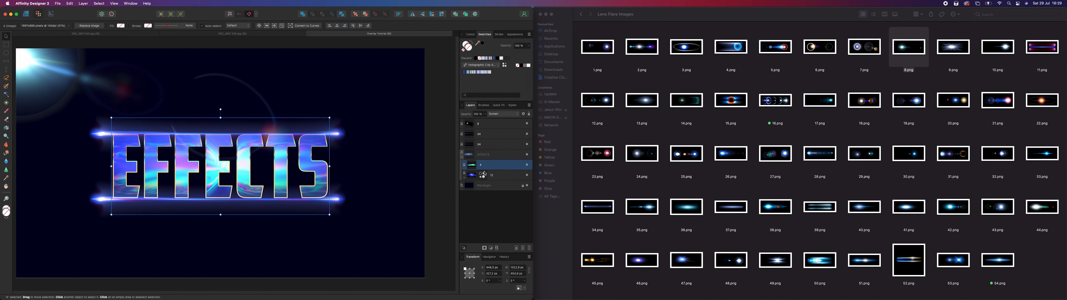
Try removing the Recolour adjustment from the purple light image inside the lettering and restore it.
{"action": "double_click", "coordinate": [483, 175]}
{"action": "key", "text": "Delete"}
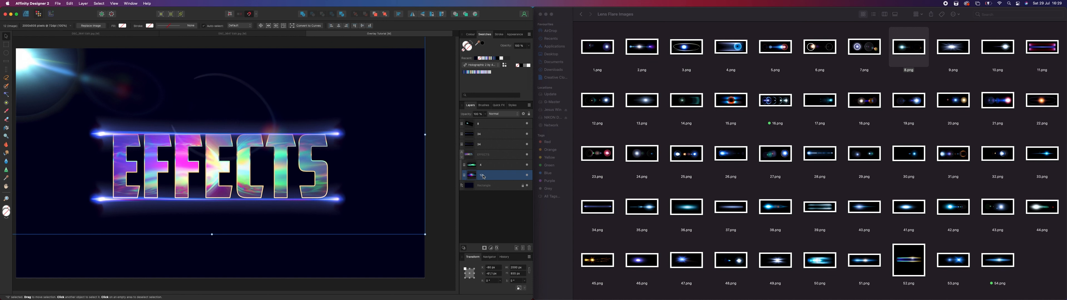
{"action": "key", "text": "super+z"}
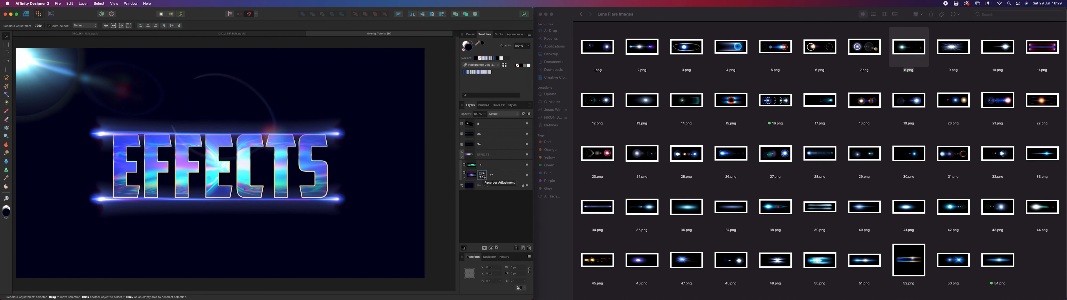
{"action": "key", "text": "super+z"}
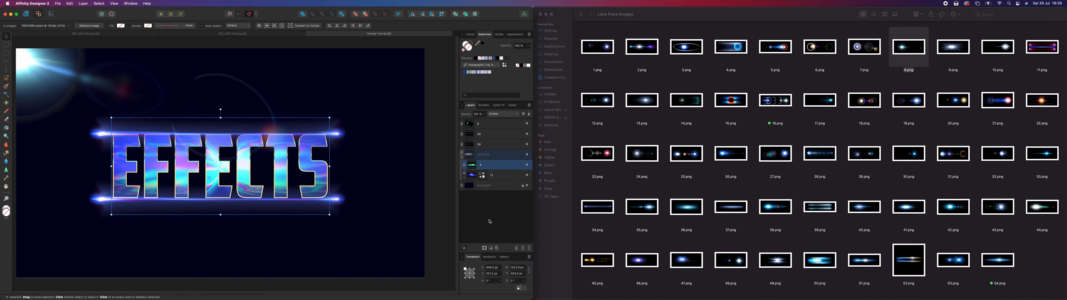
{"action": "key", "text": "super+shift+z"}
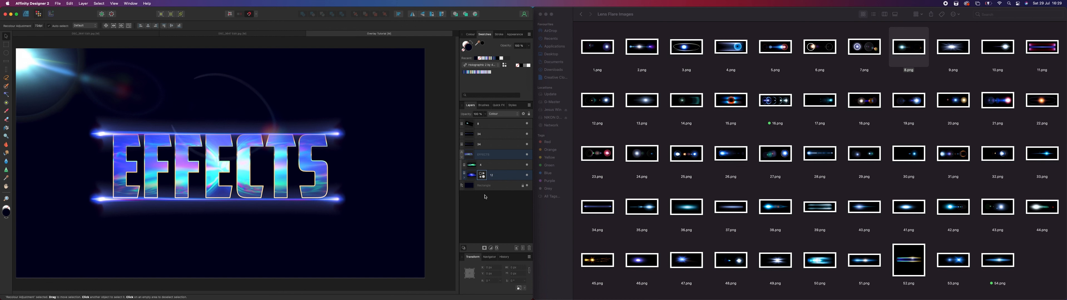
Open the purple light image's Recolour settings and move the dialog clear of the layer list.
{"action": "double_click", "coordinate": [481, 177]}
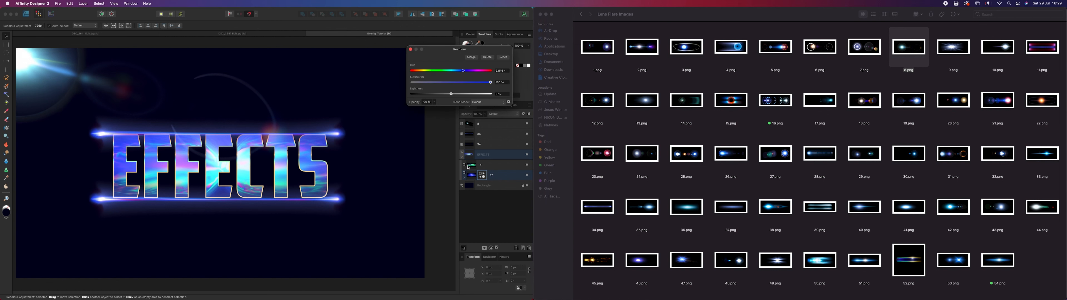
{"action": "left_click", "coordinate": [475, 174]}
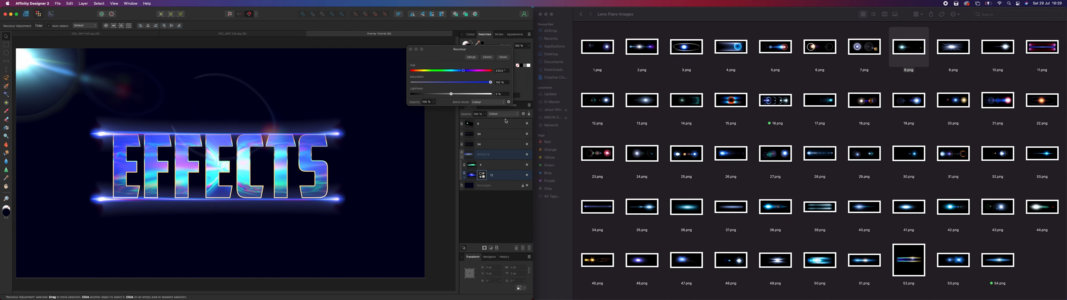
{"action": "left_click_drag", "start_coordinate": [464, 55], "coordinate": [381, 57]}
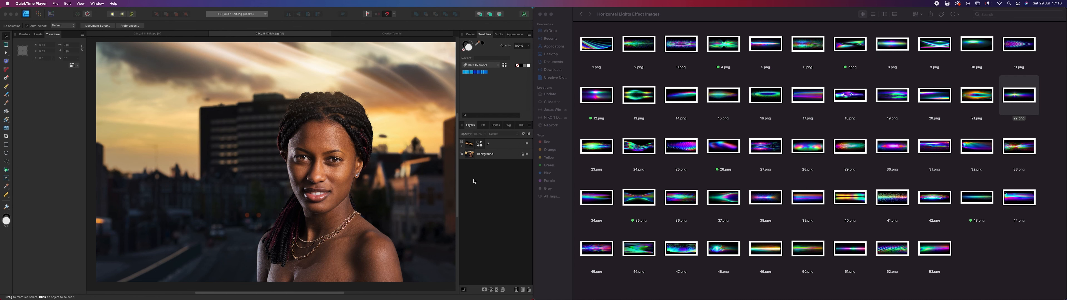
In the portrait document, compare the photo with and without the recoloured light streak layer, leaving that layer hidden.
{"action": "left_click", "coordinate": [474, 182]}
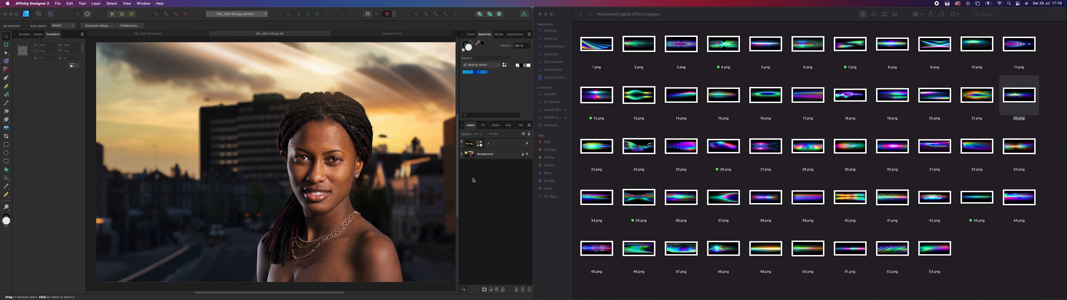
{"action": "left_click", "coordinate": [527, 144]}
{"action": "left_click", "coordinate": [527, 144]}
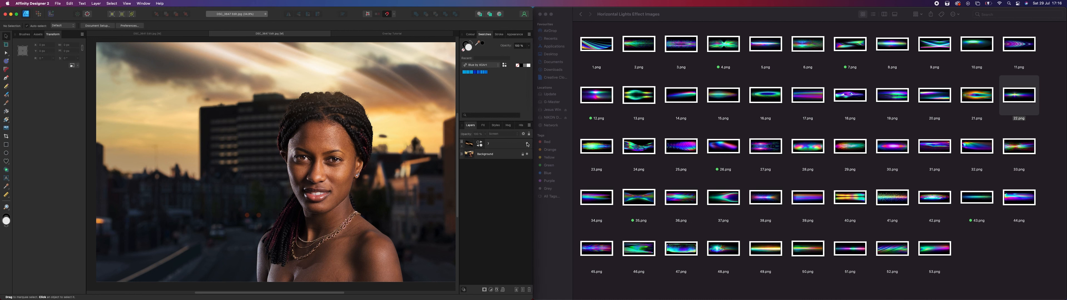
{"action": "left_click", "coordinate": [527, 144]}
{"action": "left_click", "coordinate": [527, 144]}
{"action": "left_click", "coordinate": [526, 145]}
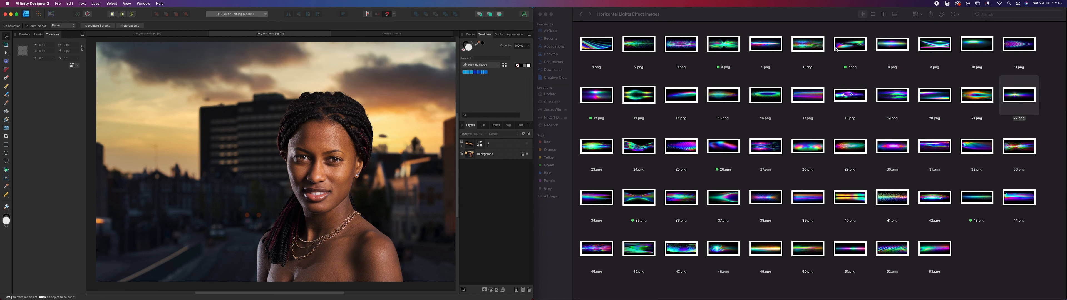
Place 7.png from the Horizontal Lights Effect Images folder over the portrait, enlarge it and set its blend mode to Screen.
{"action": "left_click_drag", "start_coordinate": [836, 50], "coordinate": [281, 106]}
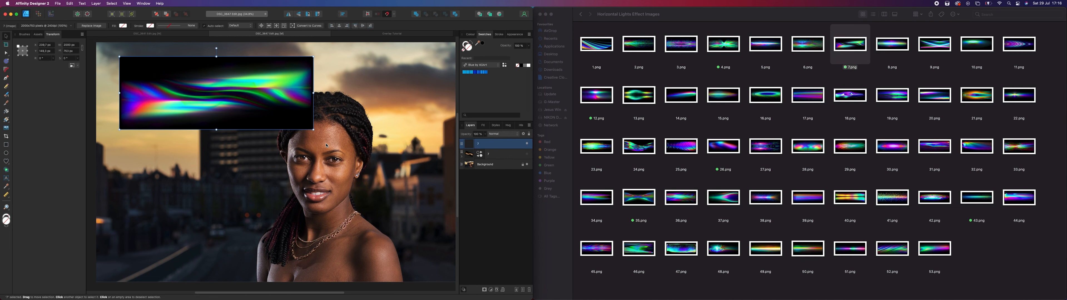
{"action": "left_click_drag", "start_coordinate": [313, 130], "coordinate": [409, 165]}
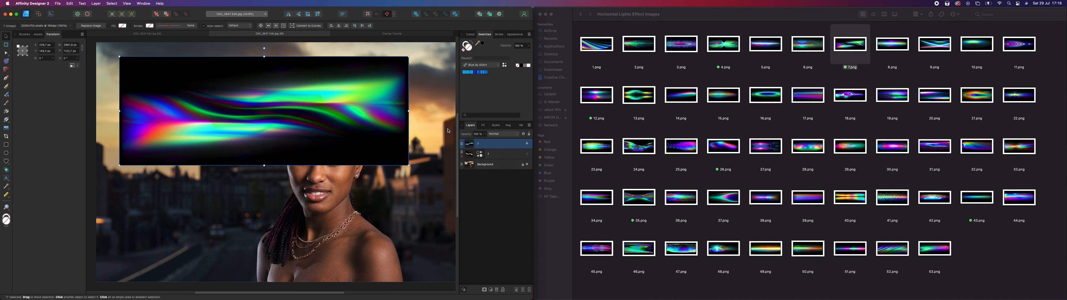
{"action": "left_click", "coordinate": [512, 135]}
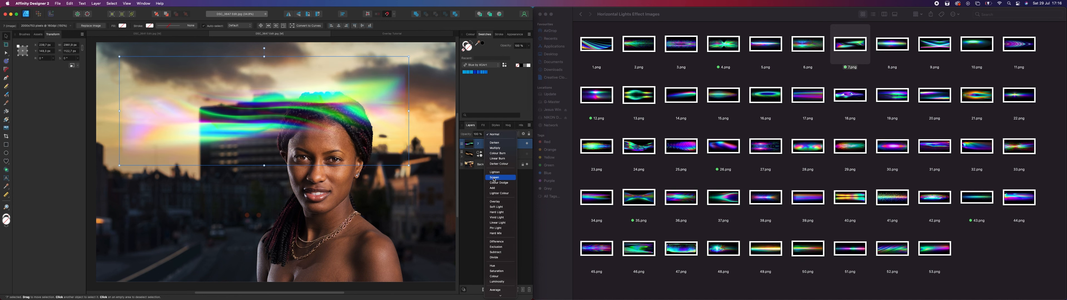
{"action": "left_click", "coordinate": [493, 178]}
Rotate, enlarge and position the light image across the upper-right sky so its streaks slope down towards the right.
{"action": "left_click_drag", "start_coordinate": [311, 99], "coordinate": [342, 77]}
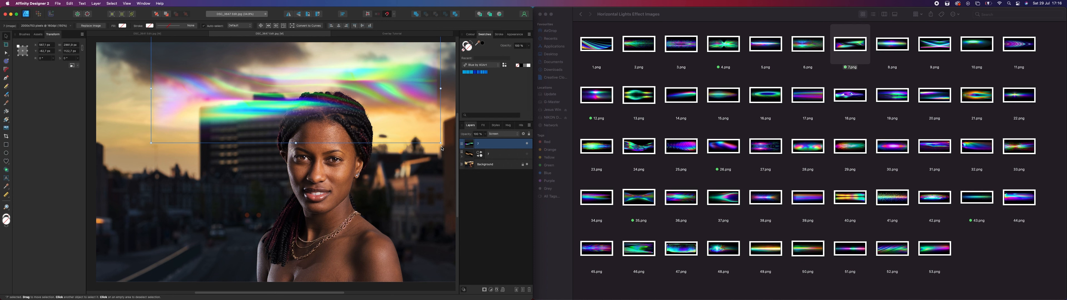
{"action": "left_click_drag", "start_coordinate": [442, 148], "coordinate": [419, 178]}
{"action": "left_click_drag", "start_coordinate": [268, 121], "coordinate": [326, 91]}
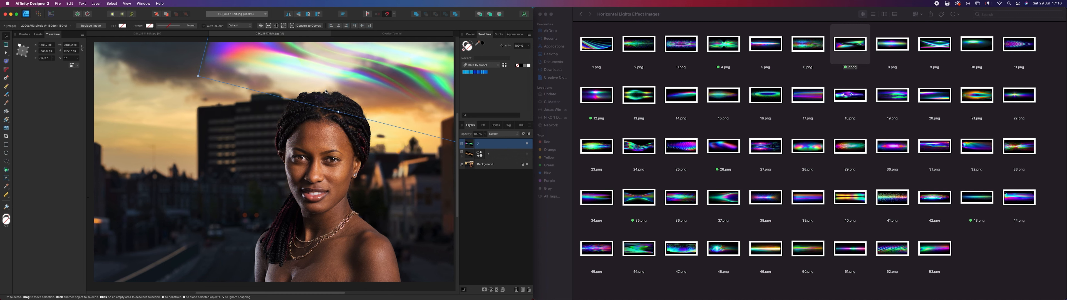
{"action": "left_click_drag", "start_coordinate": [198, 76], "coordinate": [177, 43]}
{"action": "left_click_drag", "start_coordinate": [366, 86], "coordinate": [345, 70]}
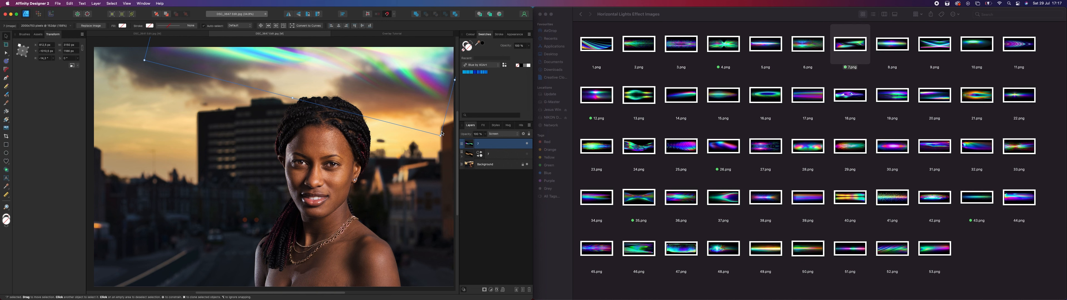
{"action": "left_click_drag", "start_coordinate": [442, 134], "coordinate": [450, 128]}
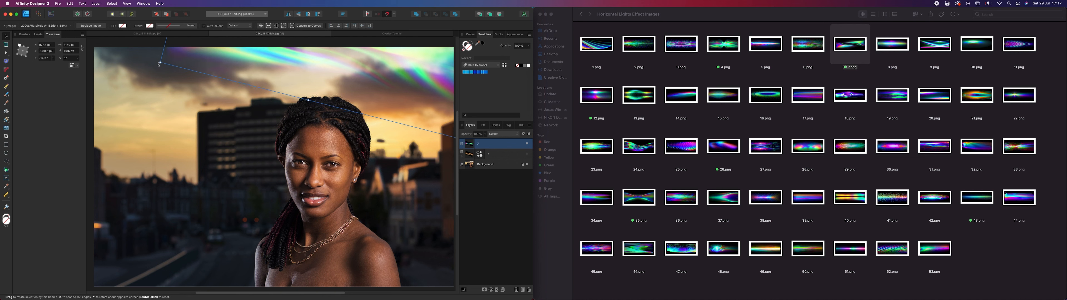
{"action": "left_click_drag", "start_coordinate": [161, 63], "coordinate": [152, 53]}
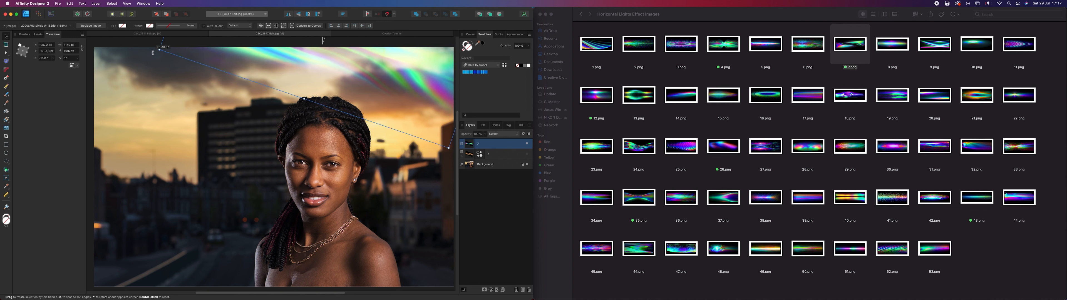
{"action": "left_click", "coordinate": [195, 106]}
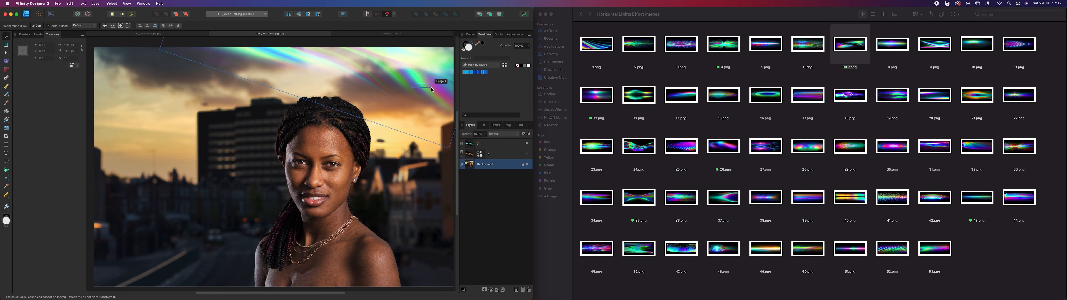
{"action": "left_click", "coordinate": [388, 74]}
{"action": "left_click_drag", "start_coordinate": [378, 65], "coordinate": [388, 72]}
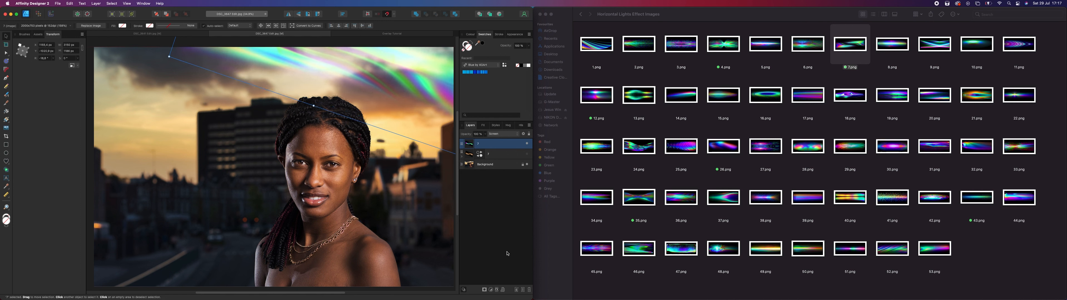
Add a Recolour adjustment with an orange hue and reduced saturation to the light image, and shift the image further right.
{"action": "left_click", "coordinate": [491, 290]}
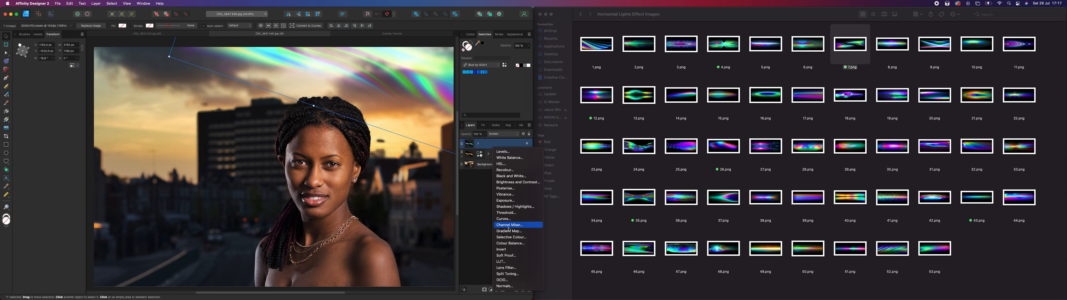
{"action": "left_click", "coordinate": [503, 170]}
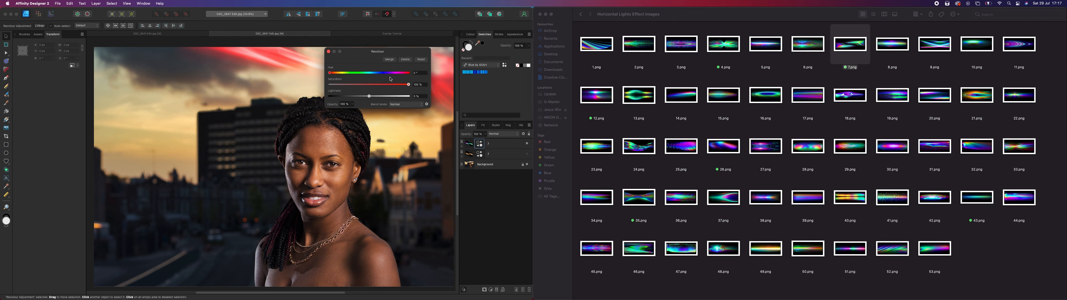
{"action": "left_click_drag", "start_coordinate": [367, 50], "coordinate": [204, 143]}
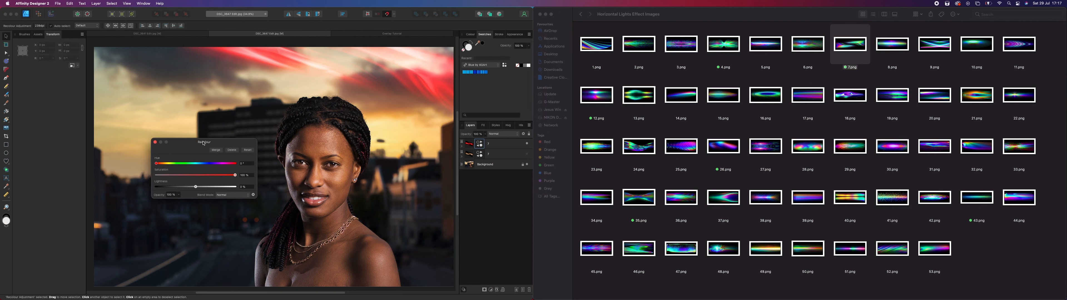
{"action": "left_click", "coordinate": [209, 175]}
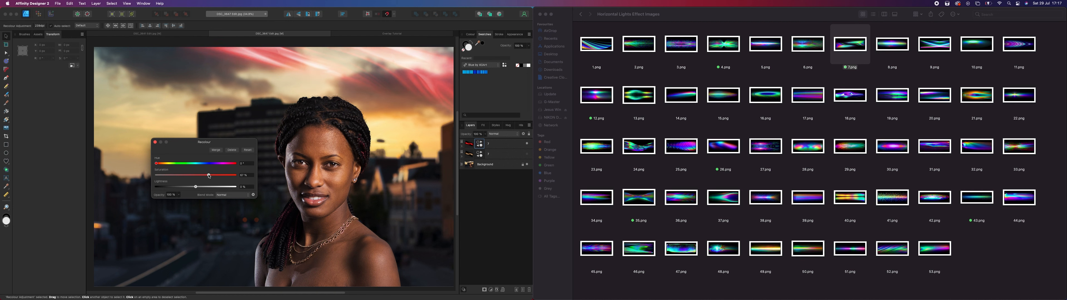
{"action": "left_click_drag", "start_coordinate": [209, 176], "coordinate": [206, 176]}
{"action": "left_click_drag", "start_coordinate": [156, 164], "coordinate": [164, 166]}
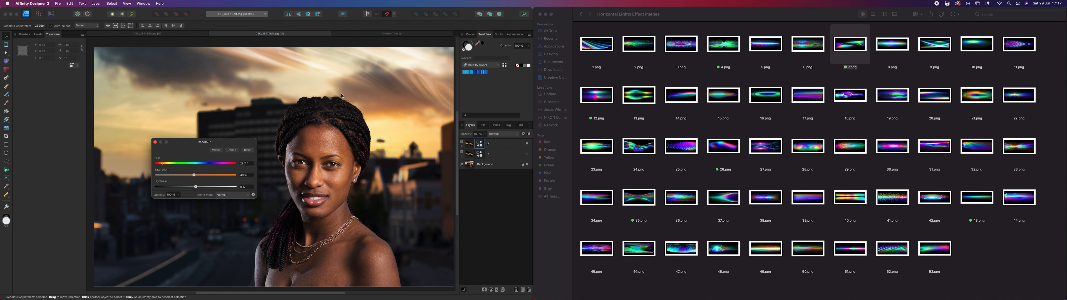
{"action": "left_click_drag", "start_coordinate": [379, 72], "coordinate": [429, 75]}
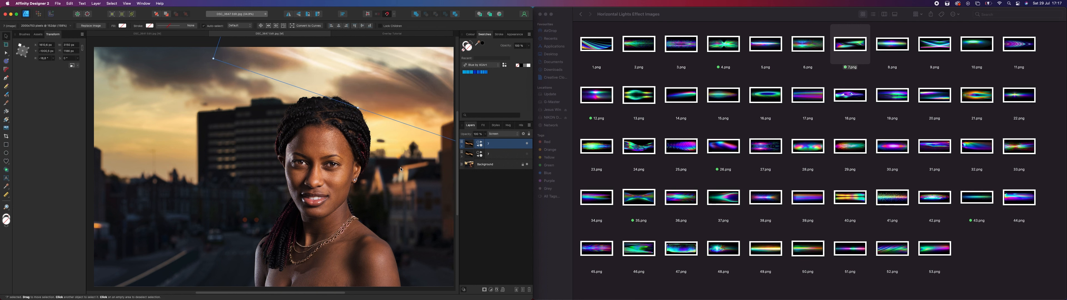
{"action": "left_click", "coordinate": [427, 176]}
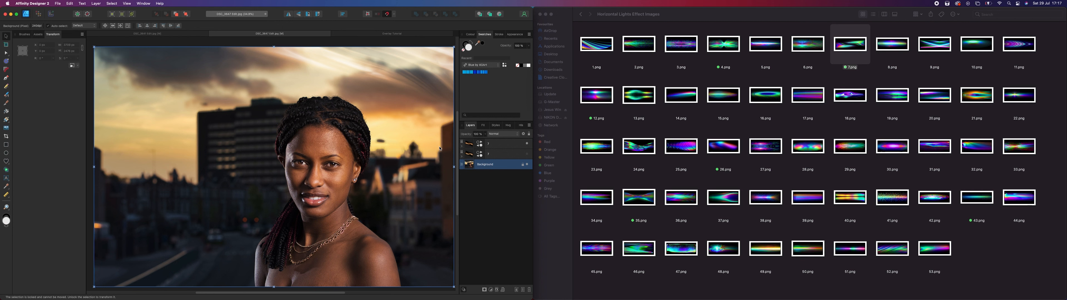
Compare the two light streak layers by alternating their visibility, leaving only the new one shown, and clear the selection.
{"action": "left_click", "coordinate": [527, 144]}
{"action": "left_click", "coordinate": [526, 154]}
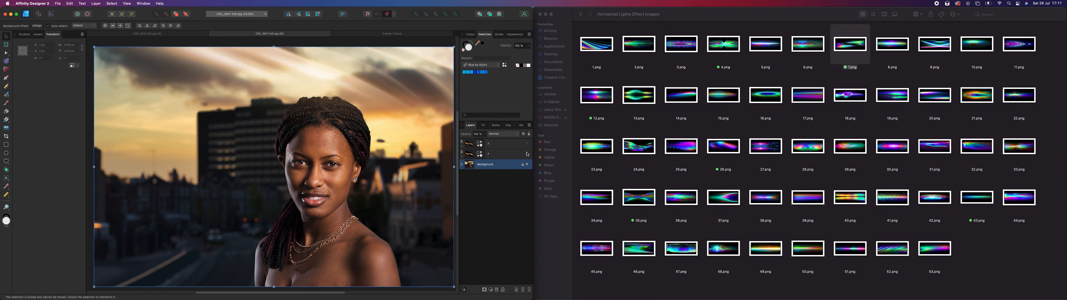
{"action": "left_click", "coordinate": [527, 154]}
{"action": "left_click", "coordinate": [527, 144]}
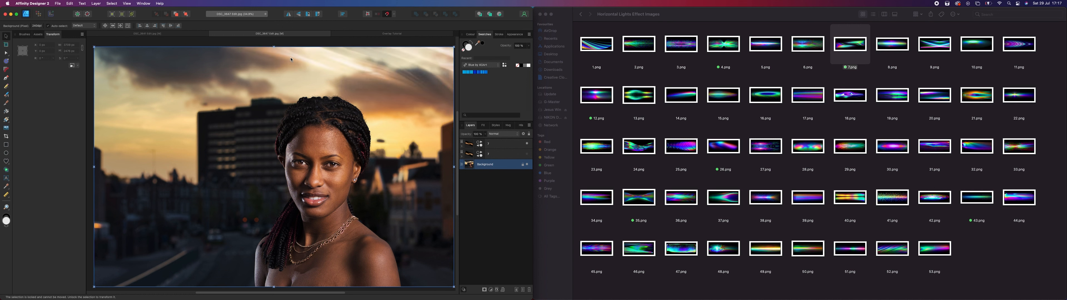
{"action": "left_click", "coordinate": [301, 59]}
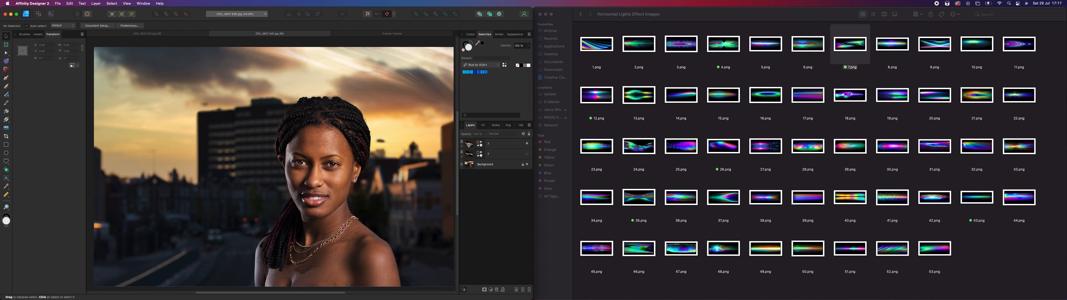
Reposition and enlarge the new light image so its streaks extend past the photo's right edge, and deselect it.
{"action": "left_click", "coordinate": [497, 143]}
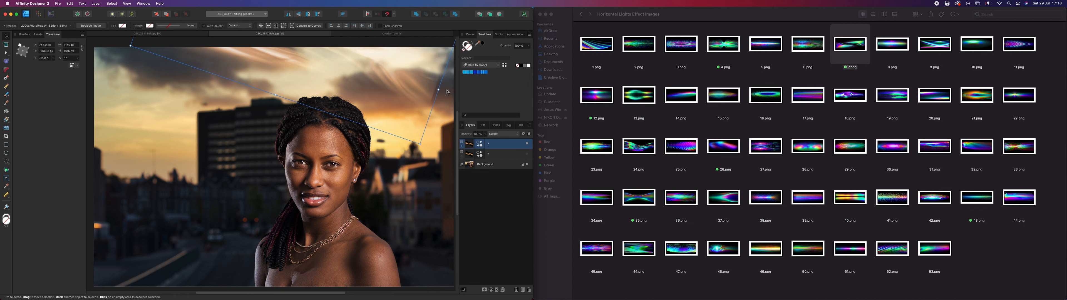
{"action": "left_click_drag", "start_coordinate": [447, 92], "coordinate": [533, 130]}
{"action": "left_click", "coordinate": [362, 193]}
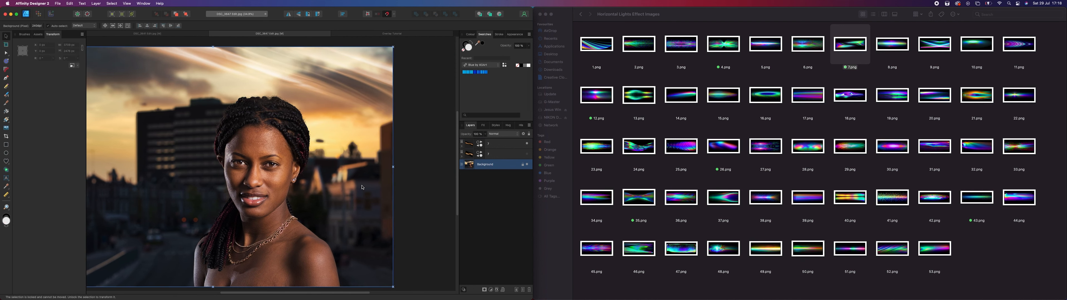
Open the blend options of the topmost light image and lower the dark end of its underlying composition range curve.
{"action": "scroll", "coordinate": [414, 220], "scroll_direction": "down", "scroll_amount": 1}
{"action": "scroll", "coordinate": [410, 220], "scroll_direction": "left", "scroll_amount": 3}
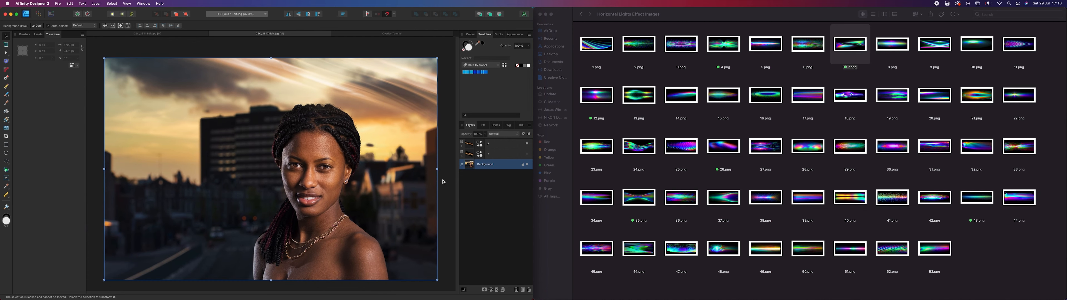
{"action": "left_click", "coordinate": [467, 147]}
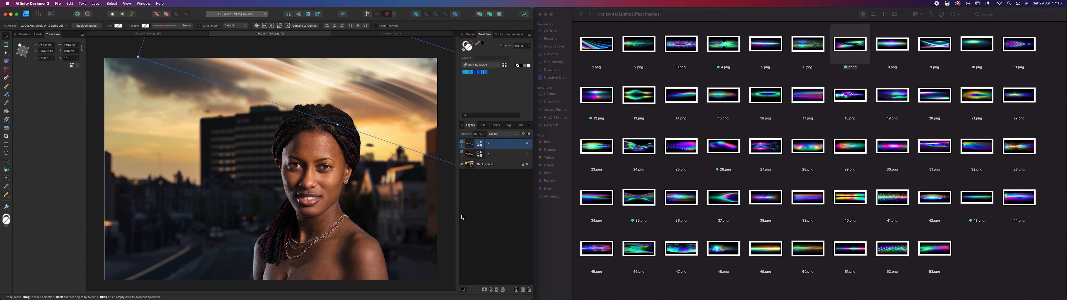
{"action": "left_click", "coordinate": [523, 134]}
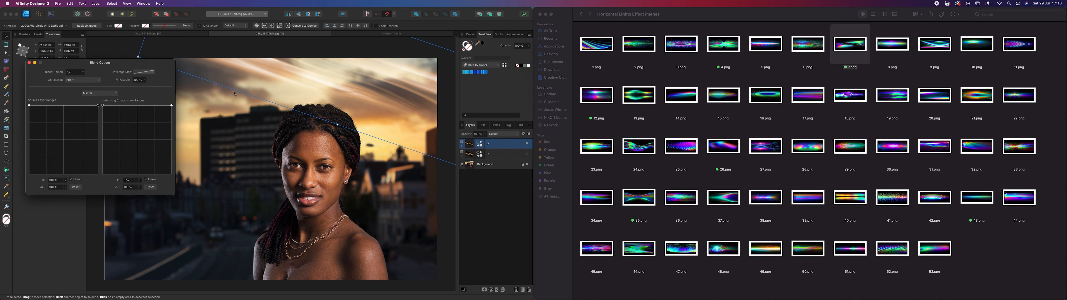
{"action": "left_click_drag", "start_coordinate": [107, 61], "coordinate": [200, 116]}
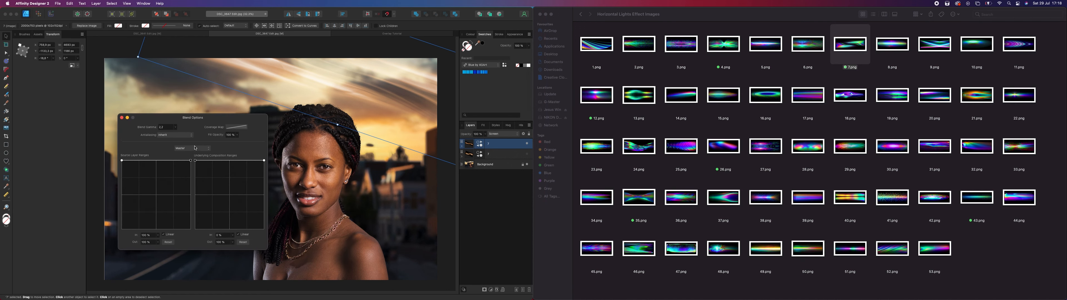
{"action": "mouse_move", "coordinate": [195, 160]}
{"action": "left_mouse_down"}
{"action": "mouse_move", "coordinate": [198, 204]}
{"action": "mouse_move", "coordinate": [195, 161]}
{"action": "left_mouse_up"}
{"action": "left_click_drag", "start_coordinate": [264, 161], "coordinate": [251, 211]}
{"action": "left_click_drag", "start_coordinate": [250, 217], "coordinate": [264, 161]}
{"action": "left_click_drag", "start_coordinate": [196, 171], "coordinate": [189, 215]}
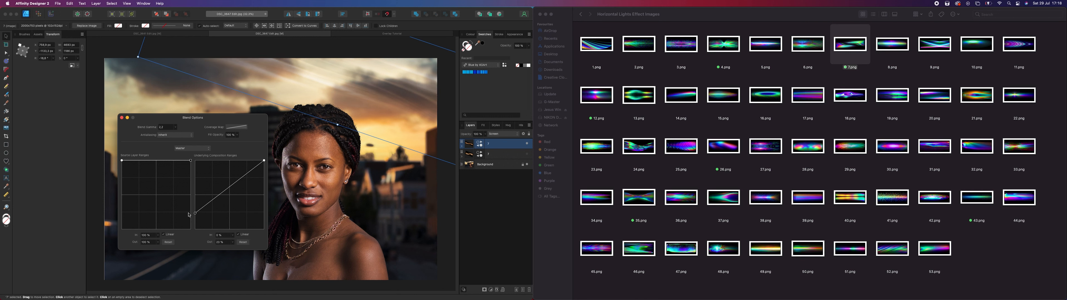
Try bending the middle of the underlying composition range curve downwards, reset the curve, close the blend options and deselect the light image.
{"action": "left_click_drag", "start_coordinate": [226, 195], "coordinate": [240, 224]}
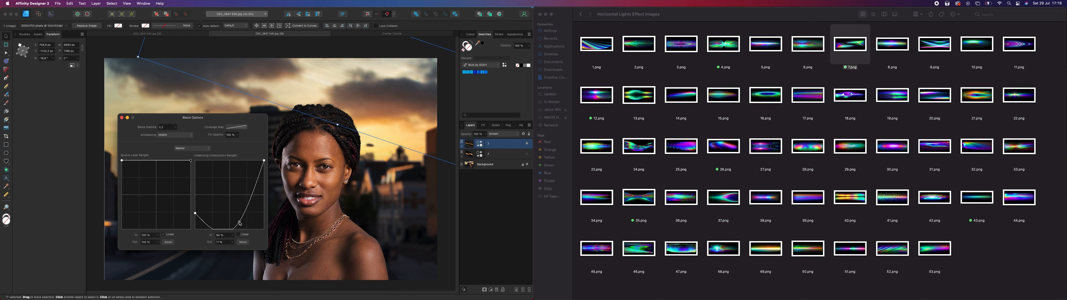
{"action": "left_click_drag", "start_coordinate": [239, 220], "coordinate": [239, 220]}
{"action": "left_click", "coordinate": [242, 244]}
{"action": "left_click", "coordinate": [122, 118]}
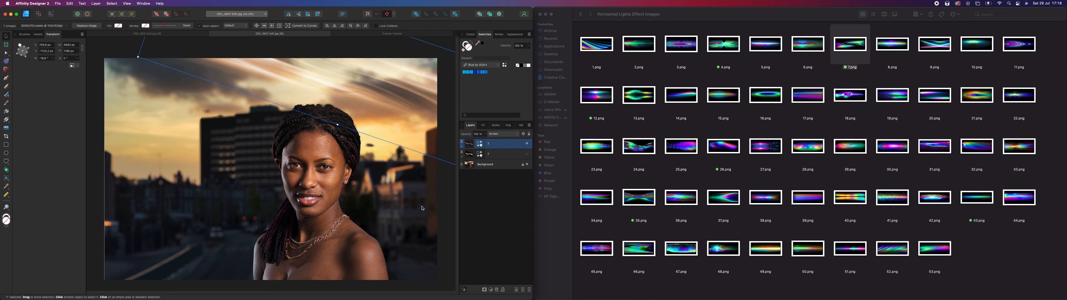
{"action": "left_click", "coordinate": [443, 210]}
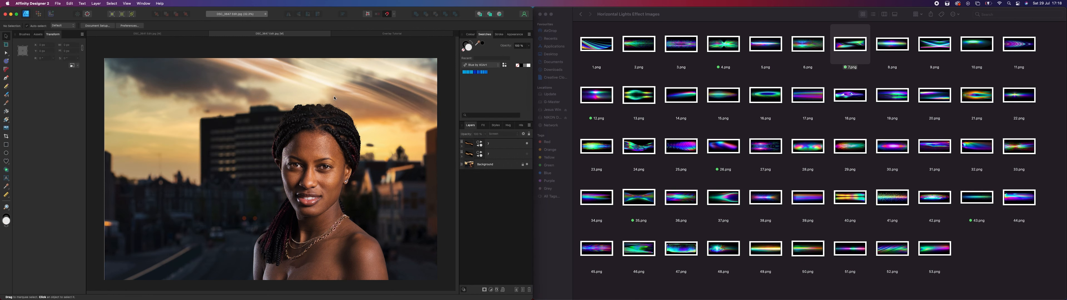
Switch to the photo of the woman in the striped dress and hide its existing light image.
{"action": "left_click", "coordinate": [174, 35]}
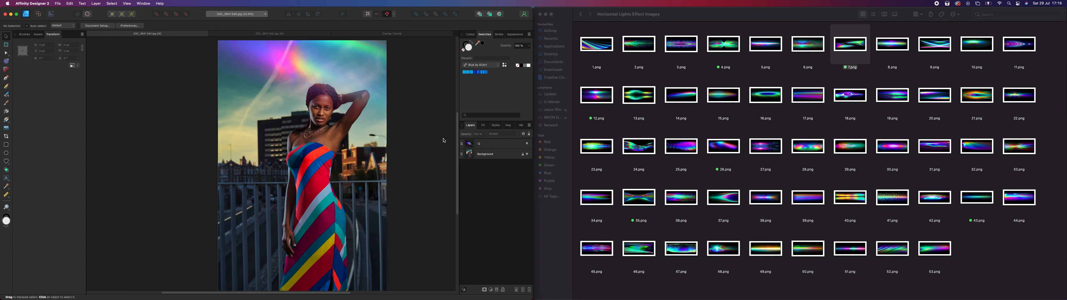
{"action": "left_click", "coordinate": [527, 143]}
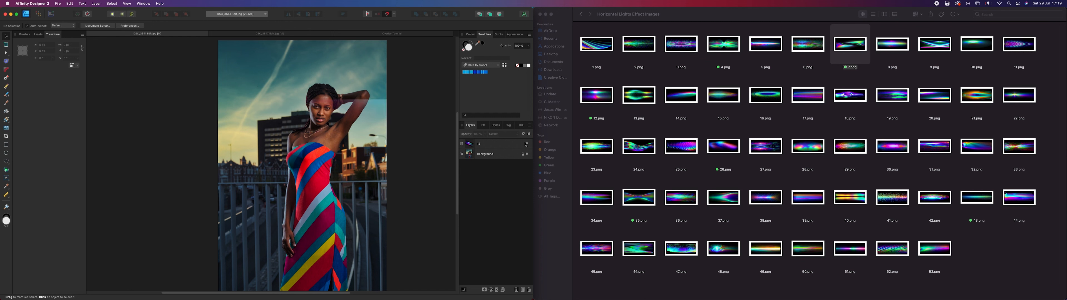
{"action": "left_click", "coordinate": [526, 144]}
{"action": "left_click", "coordinate": [526, 143]}
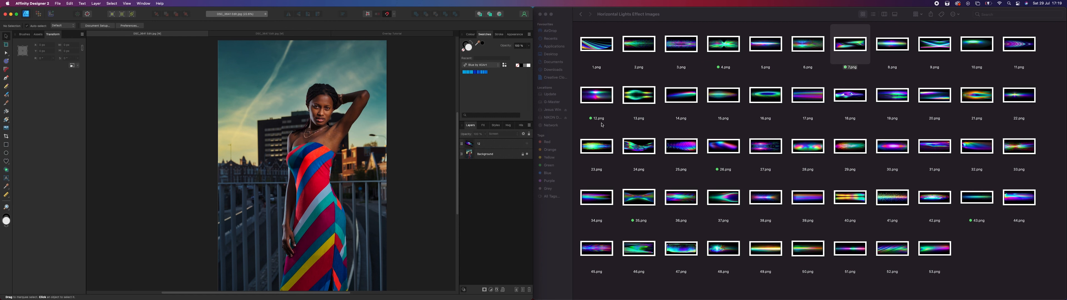
Place 12.png on the photo, enlarge it past the photo's right edge and set its blend mode to Screen.
{"action": "left_click", "coordinate": [596, 98]}
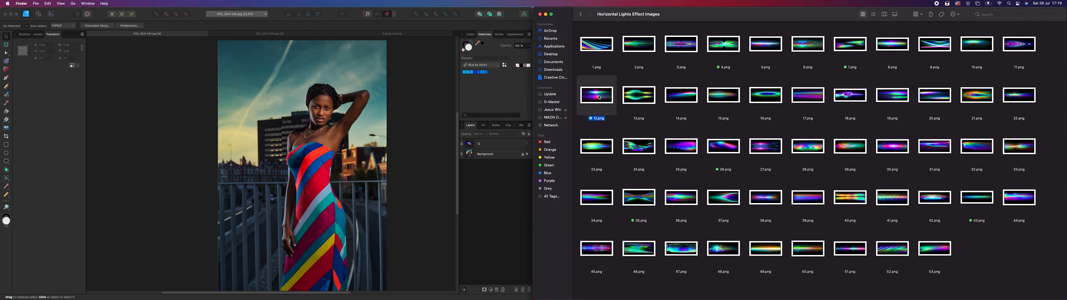
{"action": "left_click_drag", "start_coordinate": [599, 98], "coordinate": [301, 102]}
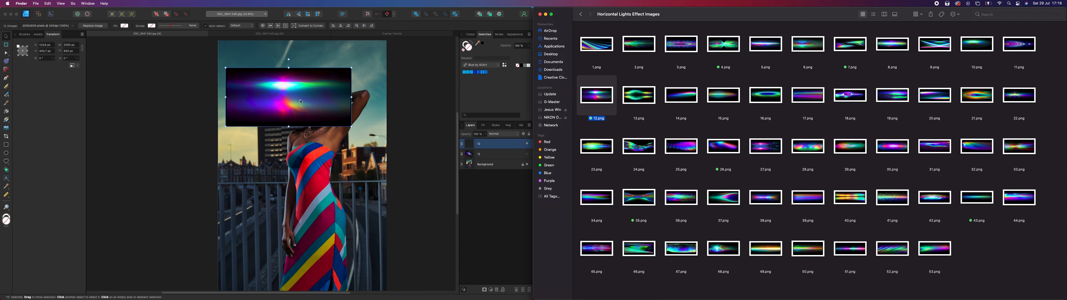
{"action": "left_click_drag", "start_coordinate": [352, 127], "coordinate": [399, 149]}
{"action": "left_click", "coordinate": [501, 134]}
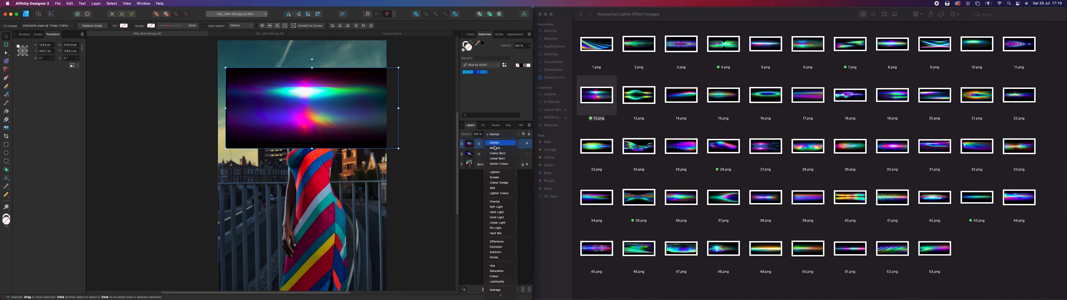
{"action": "left_click", "coordinate": [495, 177]}
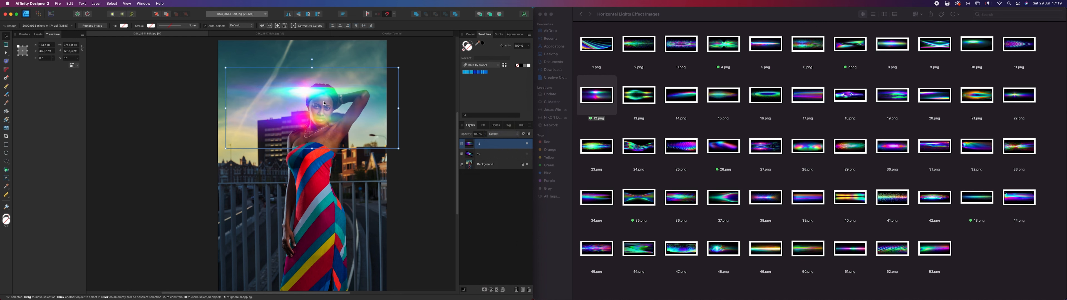
Move the light image up over the sky, tilt it clockwise and enlarge it further beyond the photo's right edge.
{"action": "left_click_drag", "start_coordinate": [323, 103], "coordinate": [308, 52]}
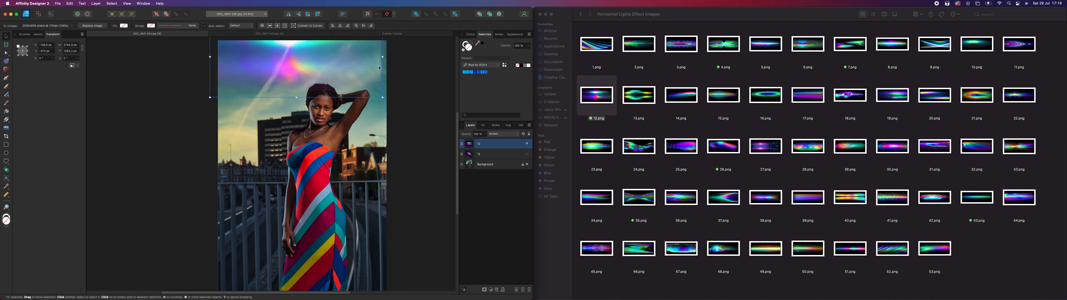
{"action": "left_click_drag", "start_coordinate": [389, 103], "coordinate": [383, 118]}
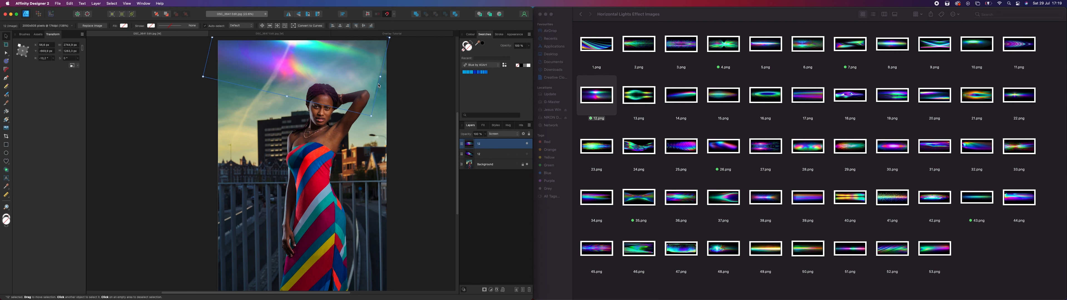
{"action": "left_click_drag", "start_coordinate": [381, 77], "coordinate": [437, 74]}
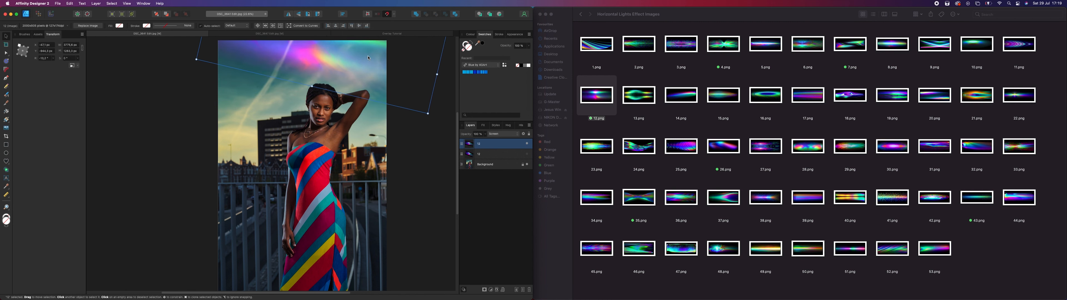
{"action": "left_click_drag", "start_coordinate": [368, 58], "coordinate": [363, 70]}
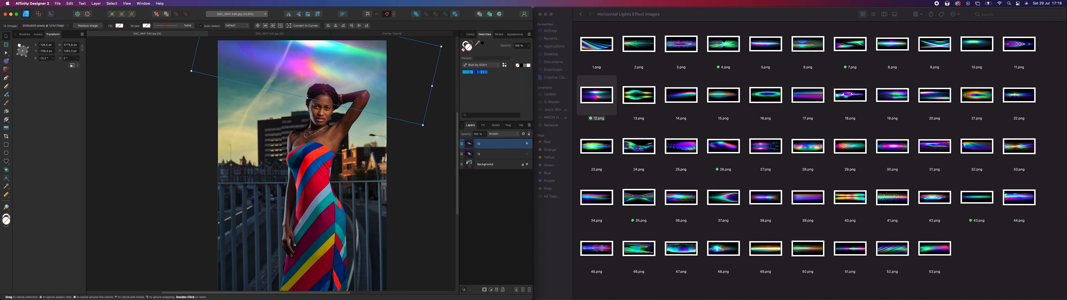
Stretch the light image slightly taller, fine-tune its position so the glow sits above the woman's head, and deselect it.
{"action": "left_click_drag", "start_coordinate": [306, 98], "coordinate": [304, 110]}
{"action": "left_click_drag", "start_coordinate": [323, 74], "coordinate": [331, 58]}
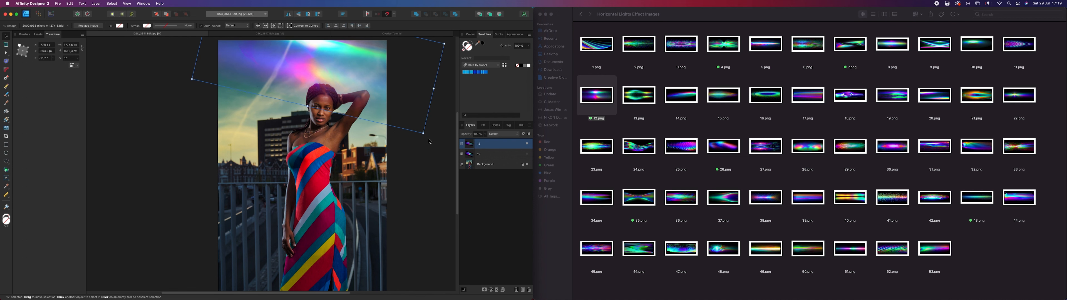
{"action": "left_click_drag", "start_coordinate": [403, 75], "coordinate": [405, 68]}
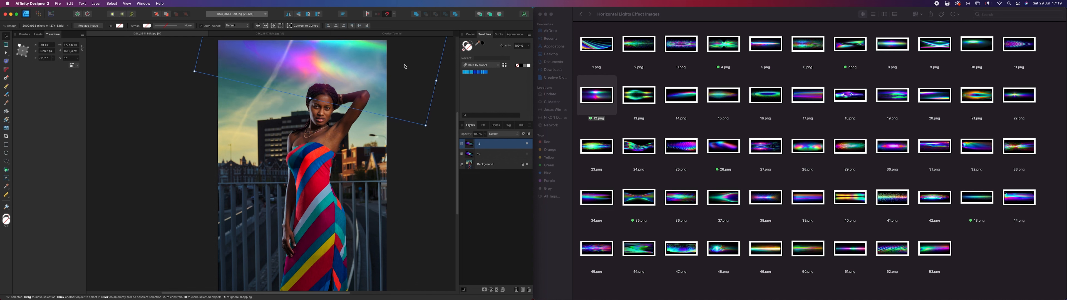
{"action": "left_click", "coordinate": [417, 155]}
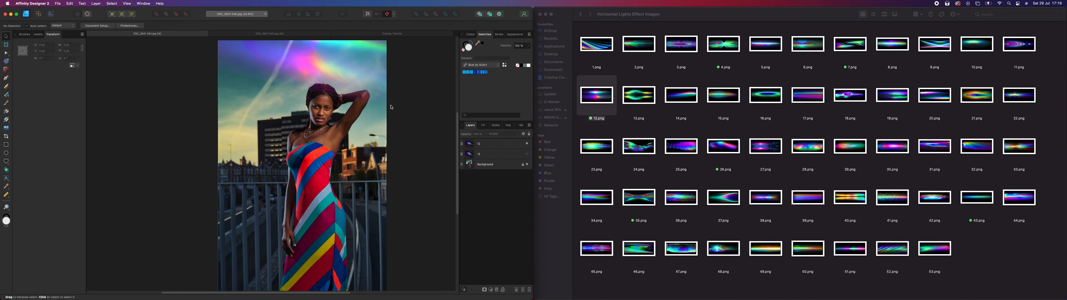
{"action": "left_click_drag", "start_coordinate": [327, 70], "coordinate": [315, 76]}
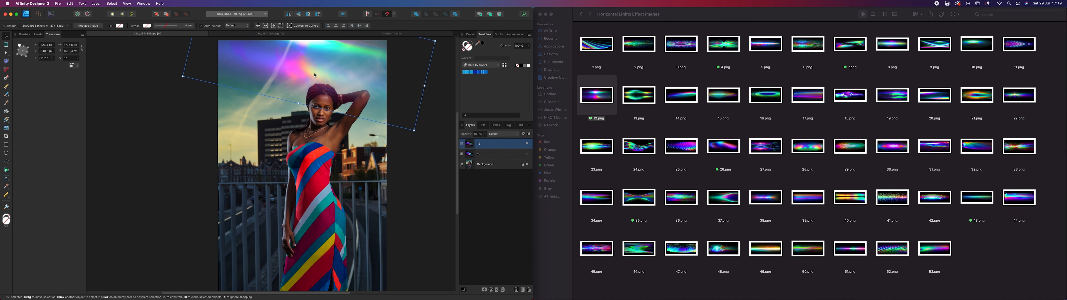
{"action": "left_click", "coordinate": [445, 169]}
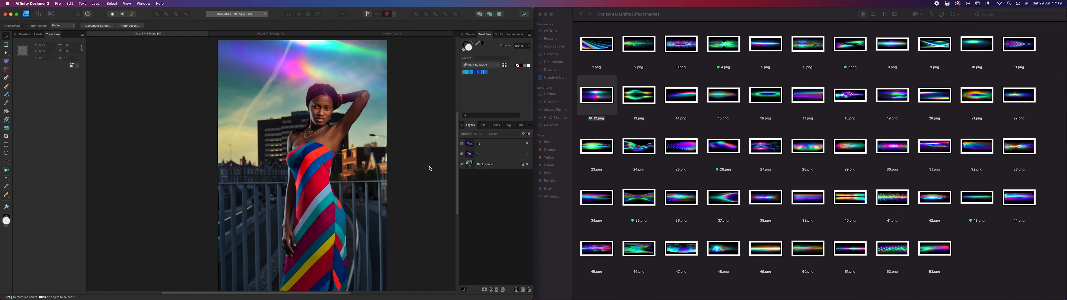
In the new light image's blend options, lower the bright end of the underlying composition range to about half, and deselect the image.
{"action": "left_click", "coordinate": [517, 144]}
{"action": "left_click", "coordinate": [523, 134]}
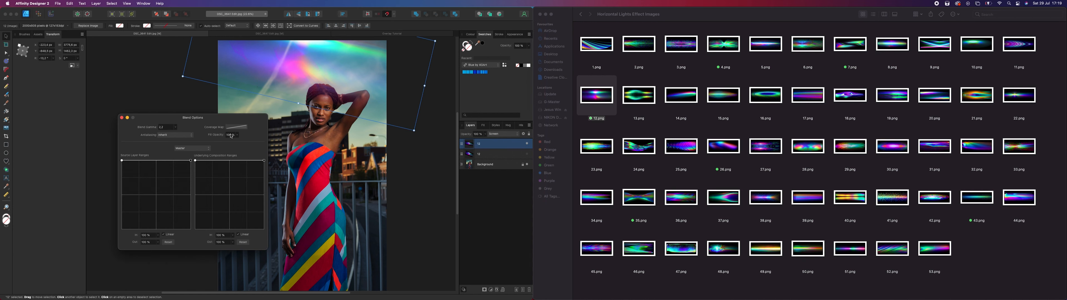
{"action": "mouse_move", "coordinate": [264, 162]}
{"action": "left_mouse_down"}
{"action": "mouse_move", "coordinate": [258, 219]}
{"action": "mouse_move", "coordinate": [264, 157]}
{"action": "left_mouse_up"}
{"action": "left_click_drag", "start_coordinate": [196, 169], "coordinate": [267, 196]}
{"action": "left_click_drag", "start_coordinate": [228, 179], "coordinate": [195, 167]}
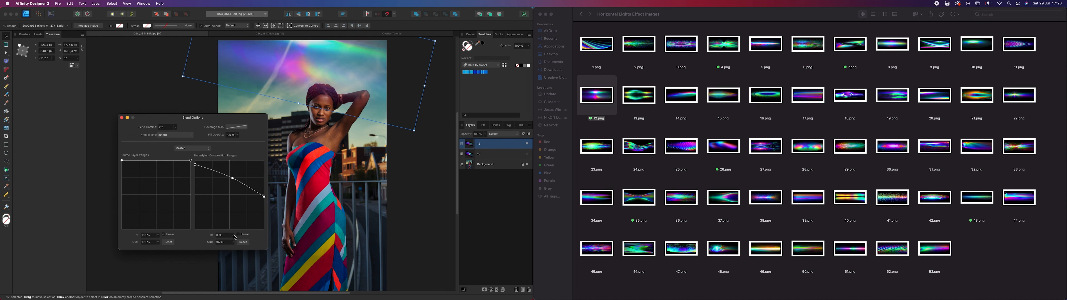
{"action": "left_click", "coordinate": [122, 118]}
{"action": "left_click", "coordinate": [381, 185]}
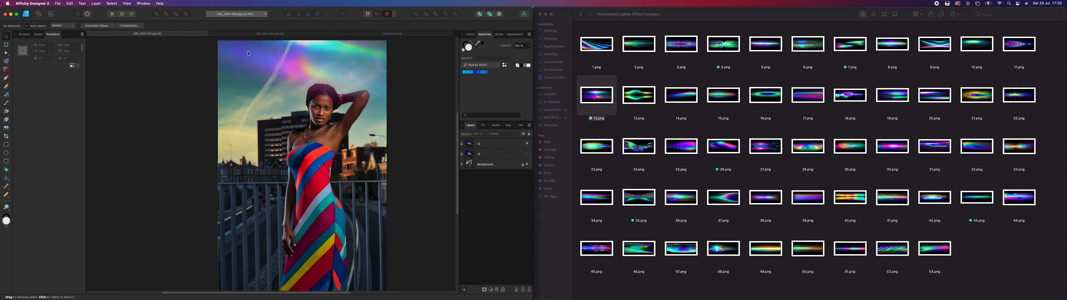
Review the close-up portrait and the EFFECTS lettering documents, and clear the selection in the lettering document.
{"action": "left_click", "coordinate": [254, 35]}
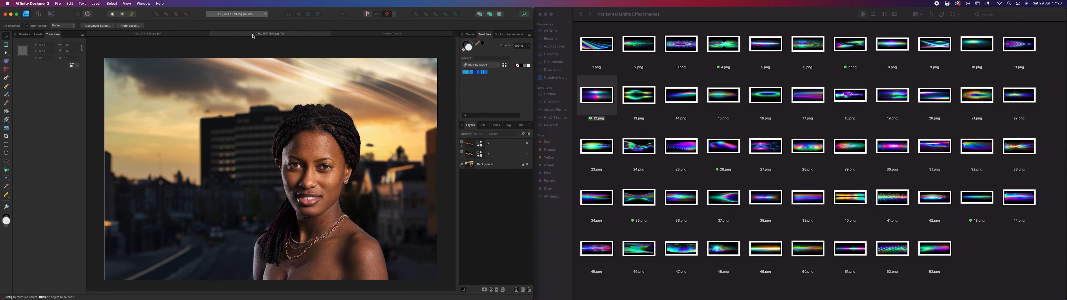
{"action": "left_click", "coordinate": [378, 36]}
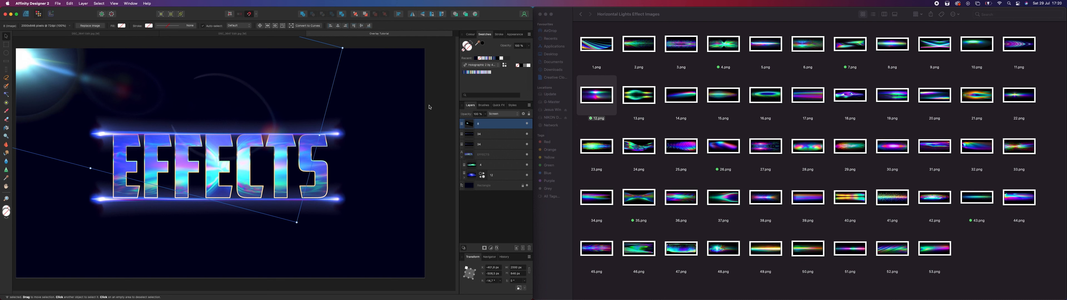
{"action": "left_click", "coordinate": [442, 107]}
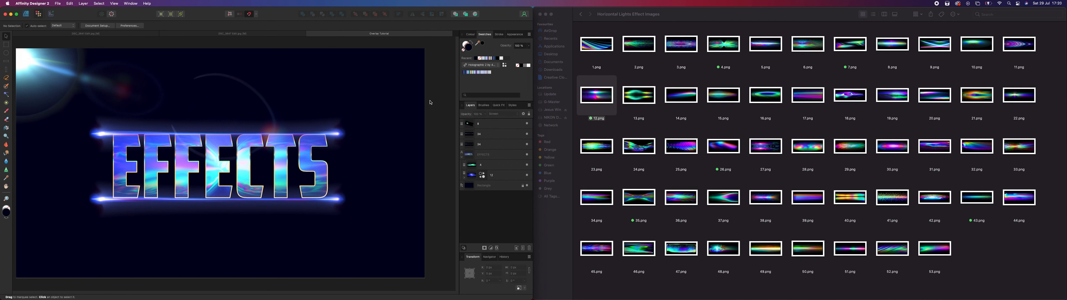